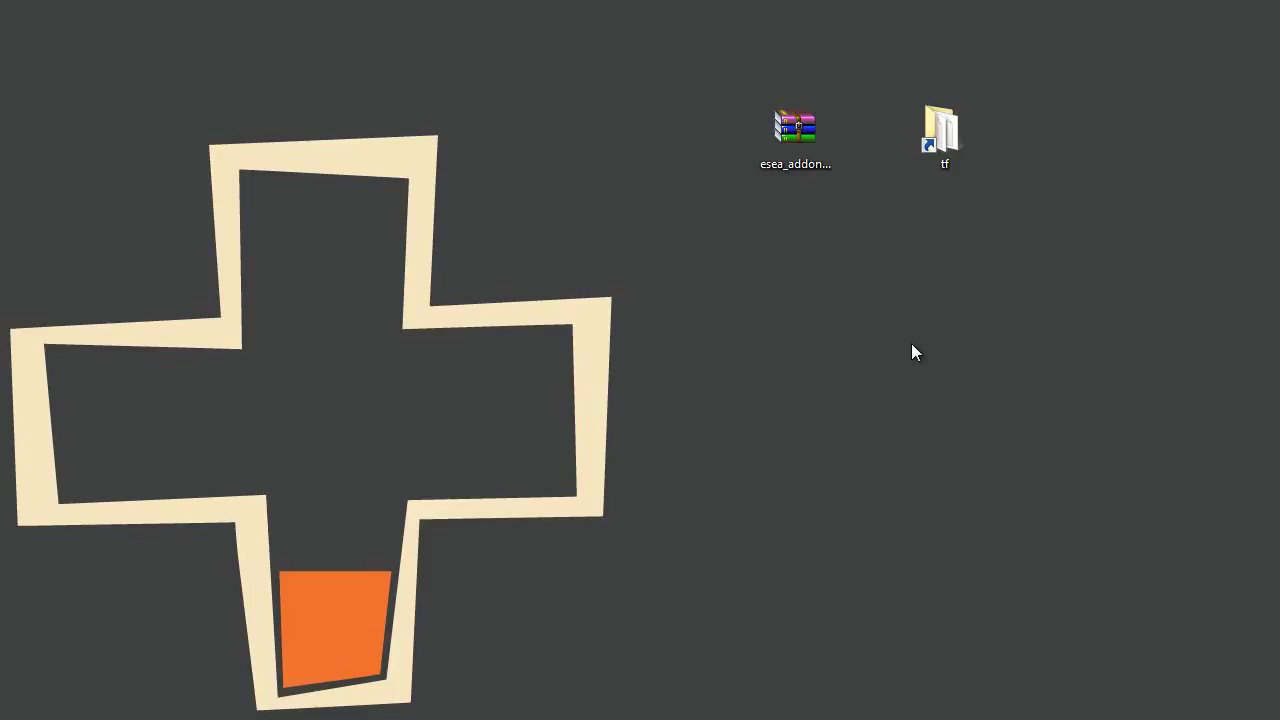
Step: Open the tf folder from the desktop, check the contents of its addons subfolder, and close the window
click(820, 122)
click(844, 268)
click(949, 146)
double_click(949, 146)
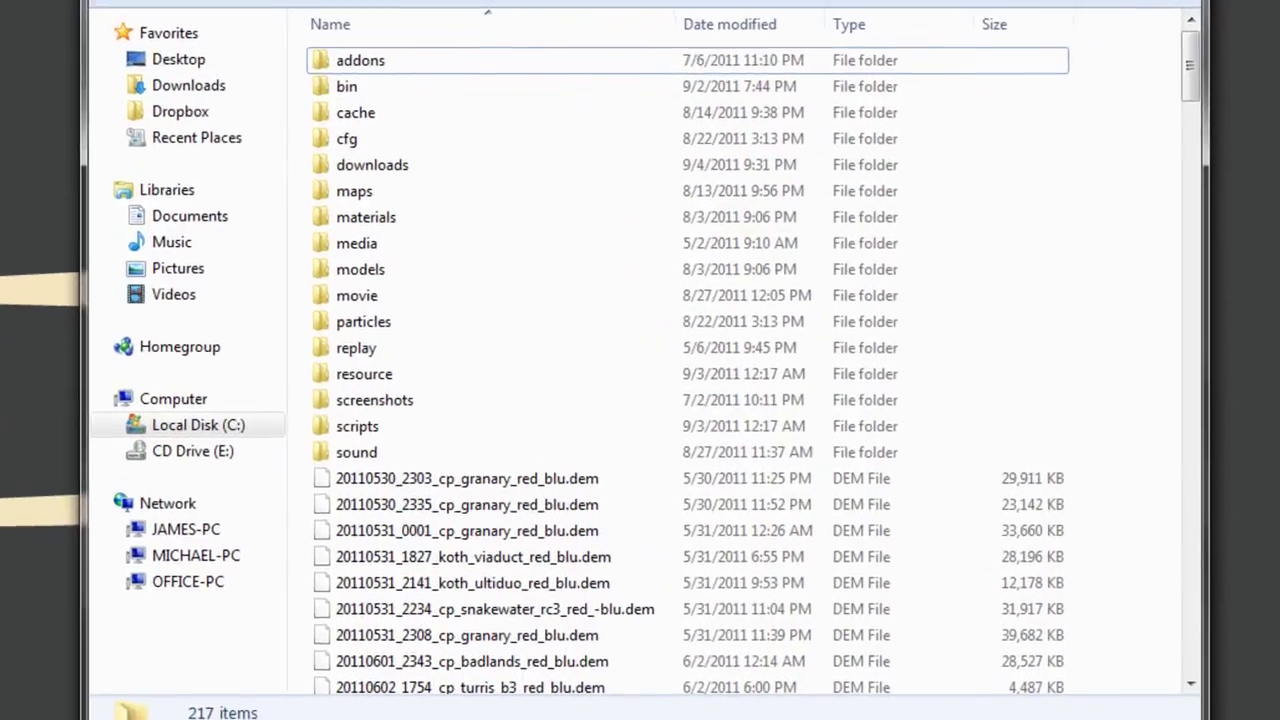
click(405, 84)
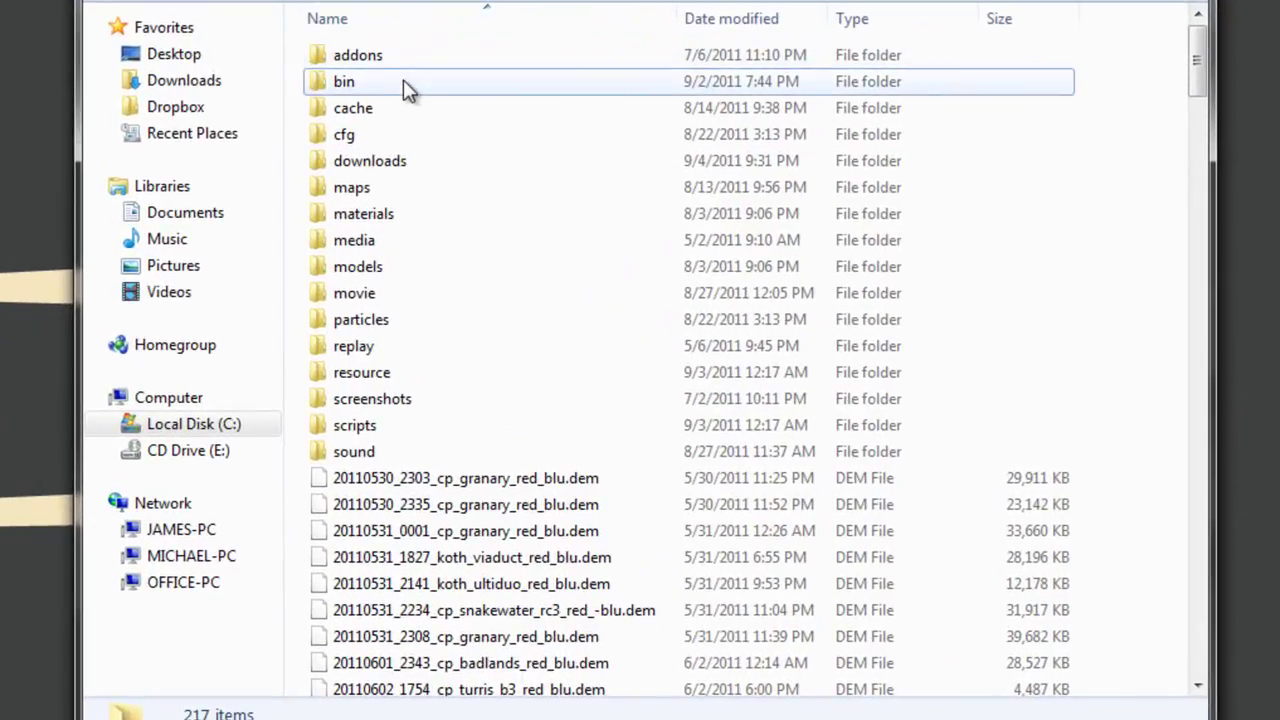
click(396, 62)
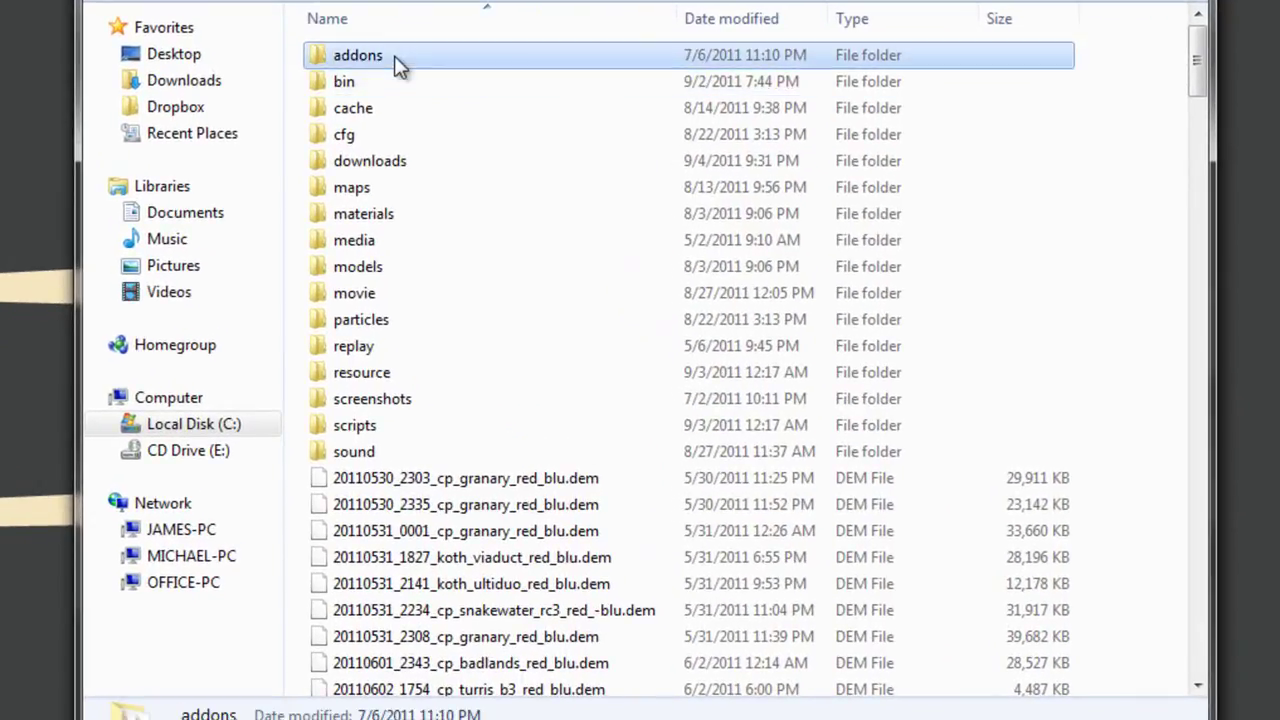
double_click(396, 62)
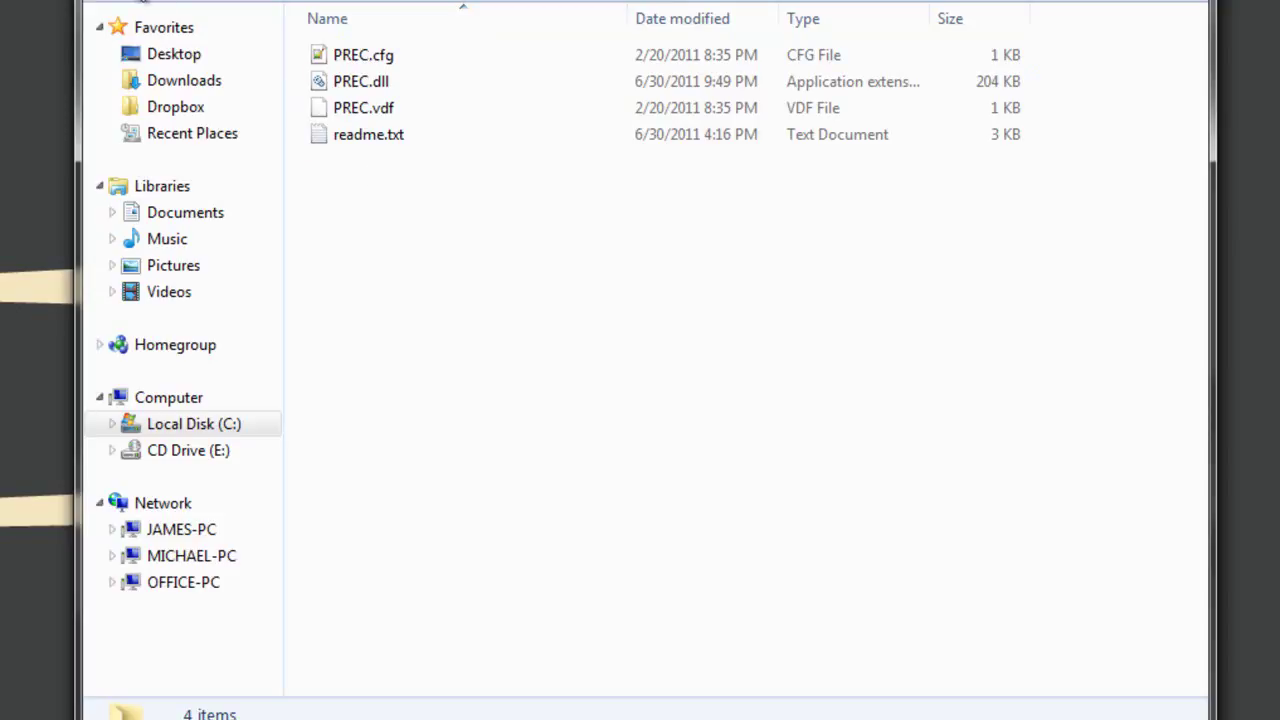
key(BackSpace)
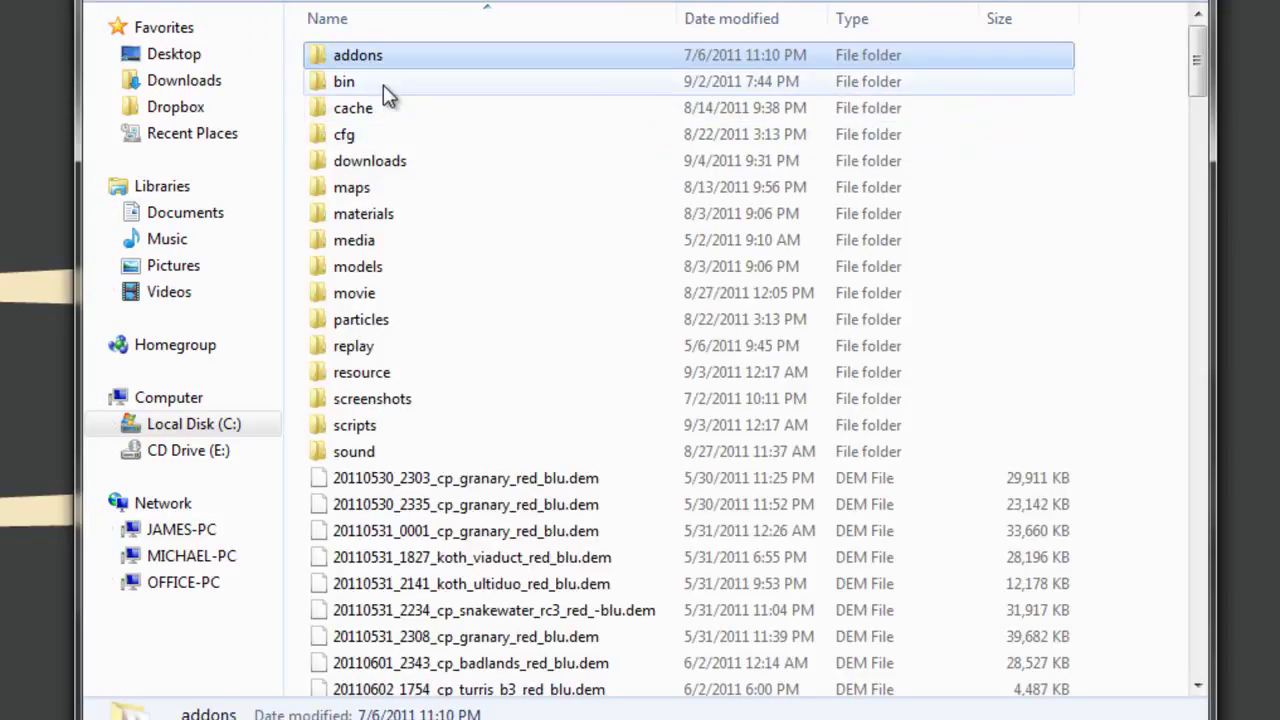
click(383, 84)
key(alt+F4)
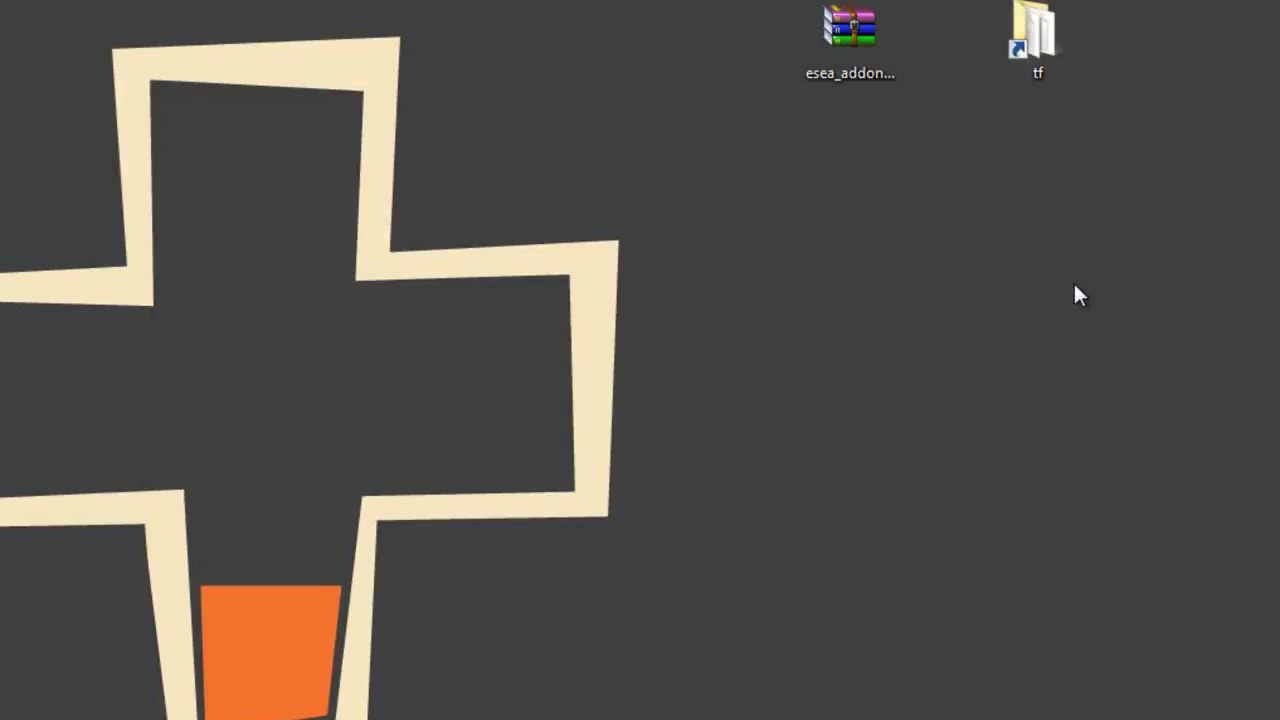
Step: Open the esea_addon archive on the desktop and look over its top-level folders
double_click(846, 55)
key(Down)
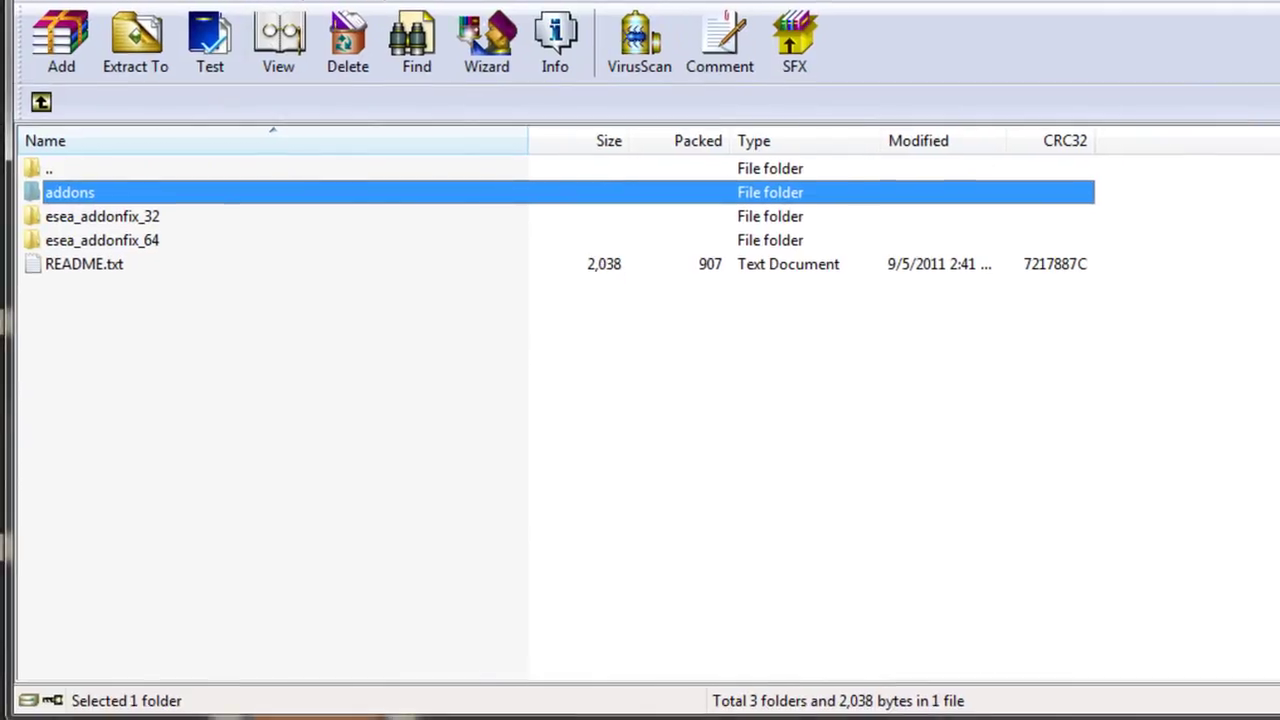
click(100, 243)
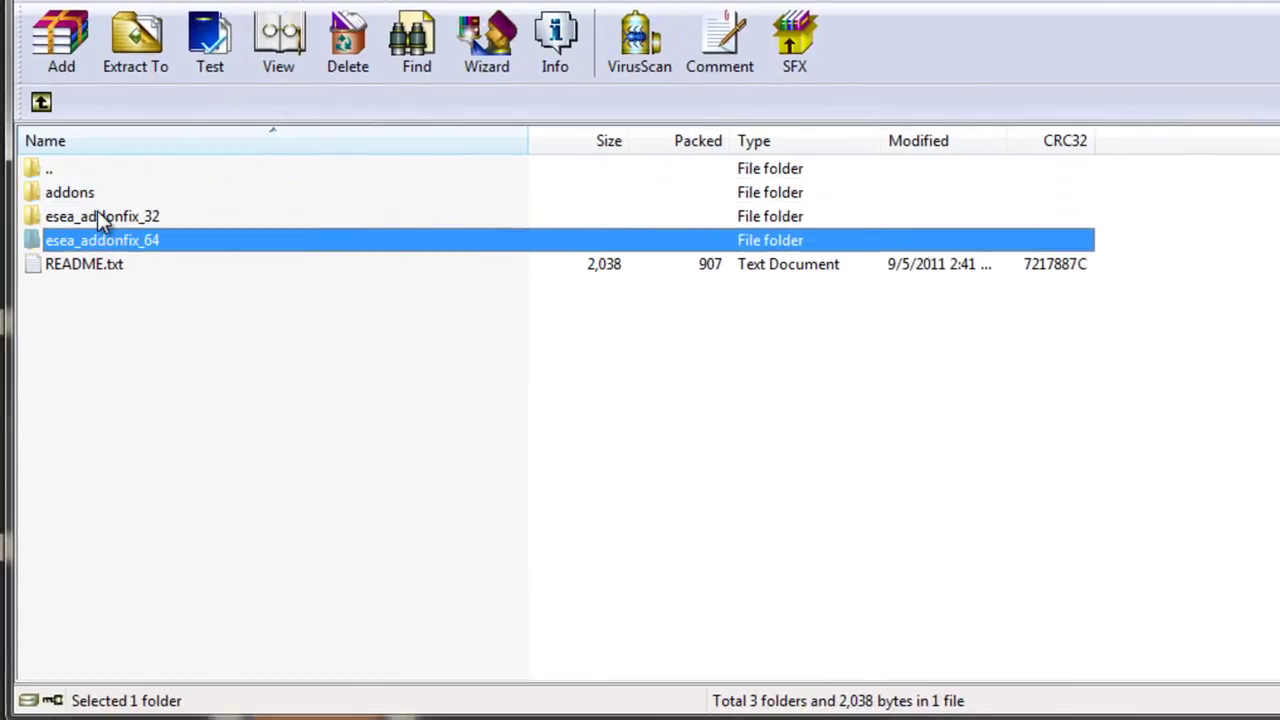
key(Up)
key(Up)
key(Down)
key(Down)
Step: View the files in the archive's addons folder and return to the archive's top level
double_click(94, 199)
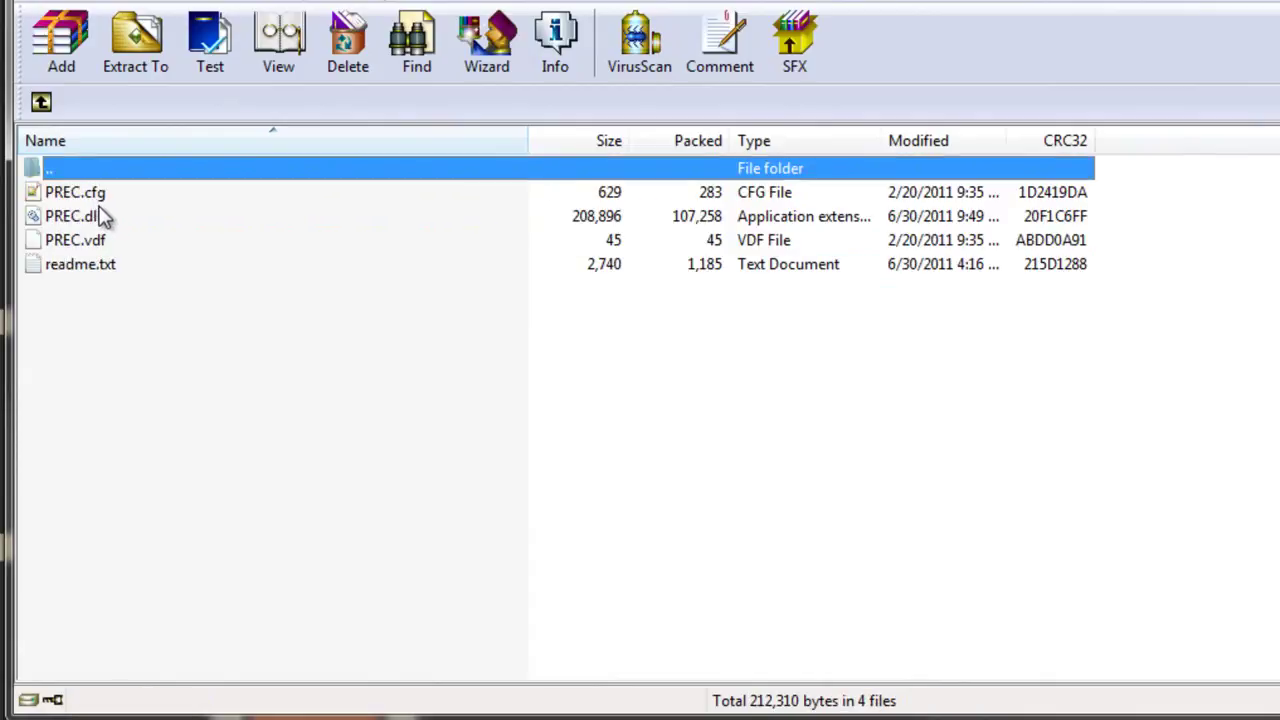
drag(103, 302, 71, 199)
click(97, 345)
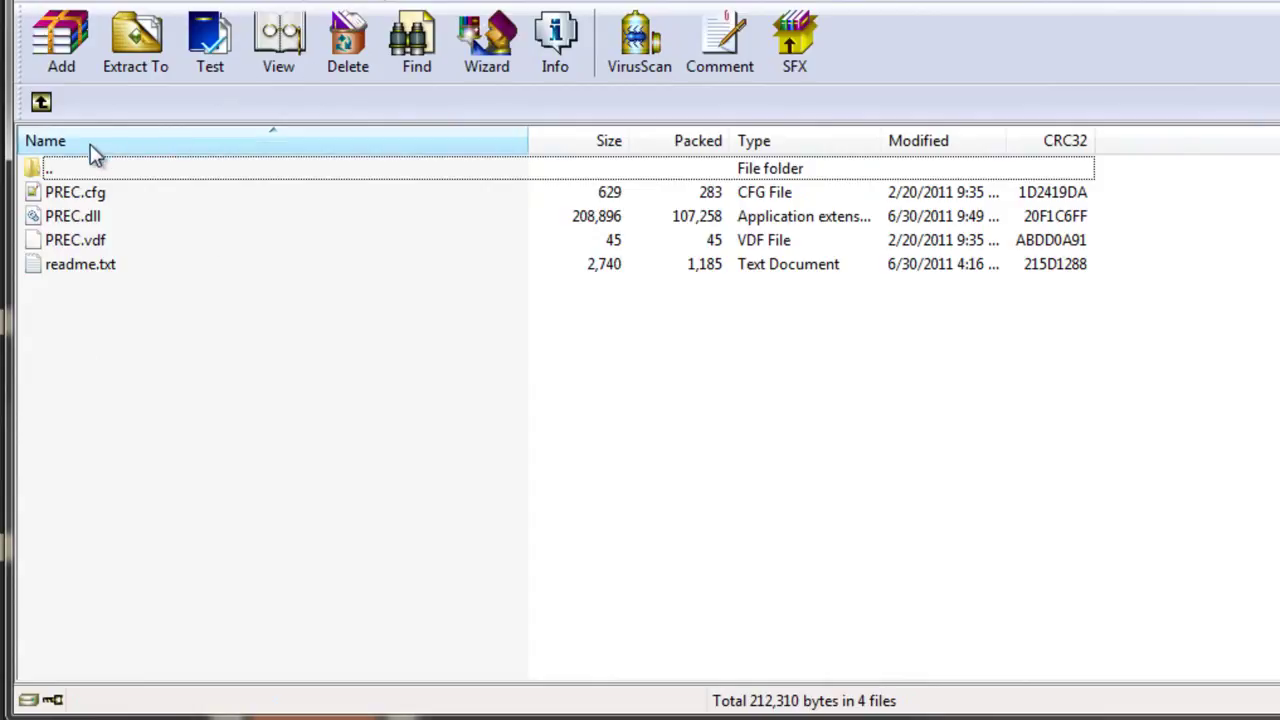
click(41, 102)
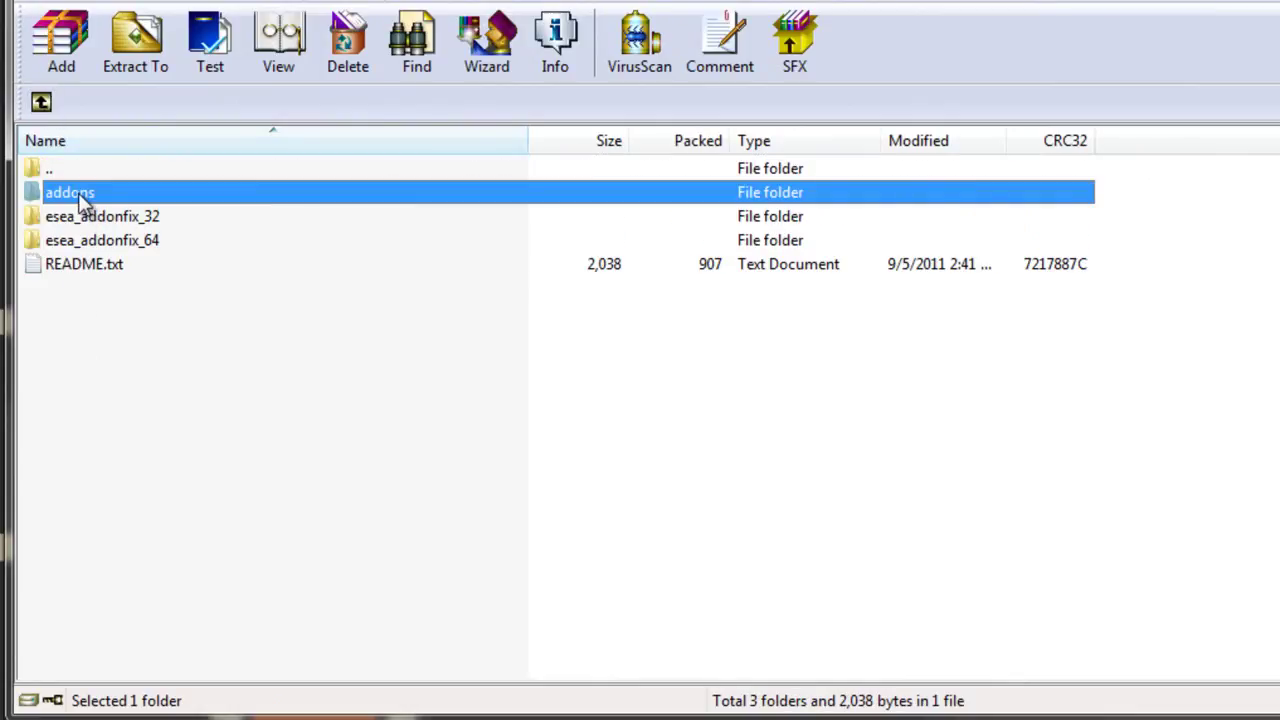
click(82, 218)
click(78, 238)
click(81, 217)
click(82, 244)
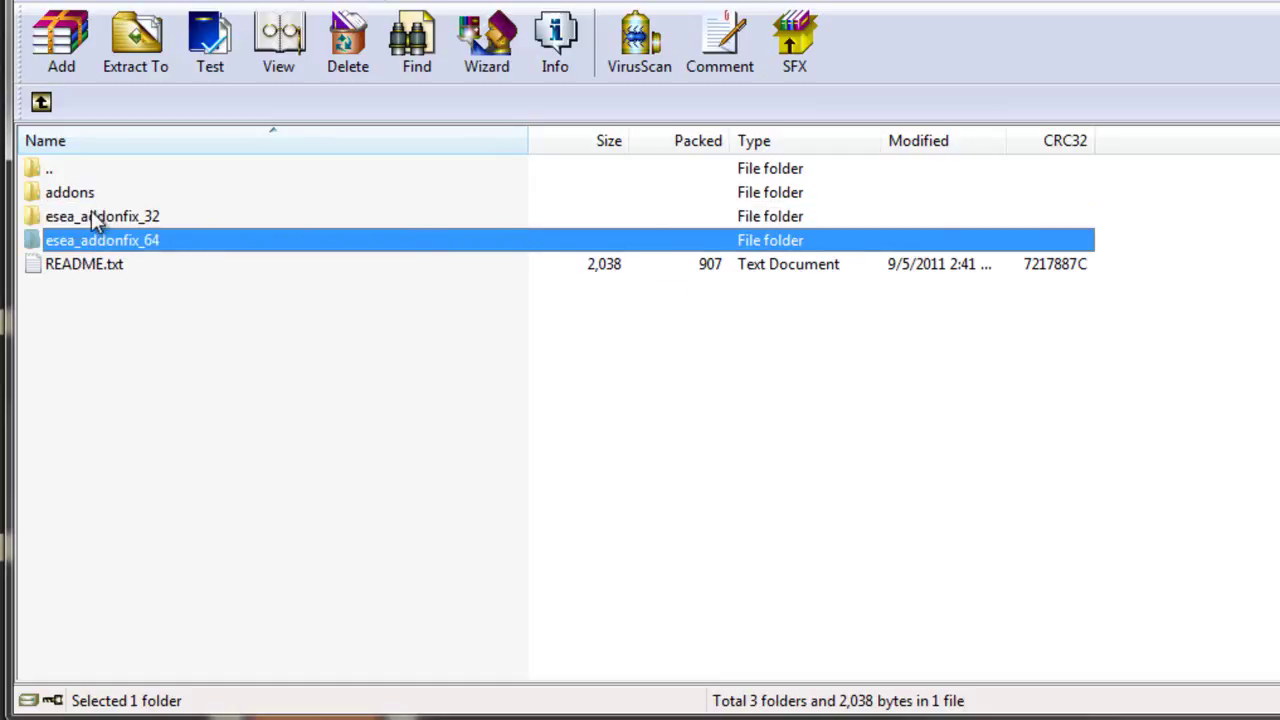
click(91, 216)
click(100, 242)
click(100, 216)
click(105, 242)
click(208, 213)
click(204, 240)
click(202, 220)
click(205, 244)
click(189, 223)
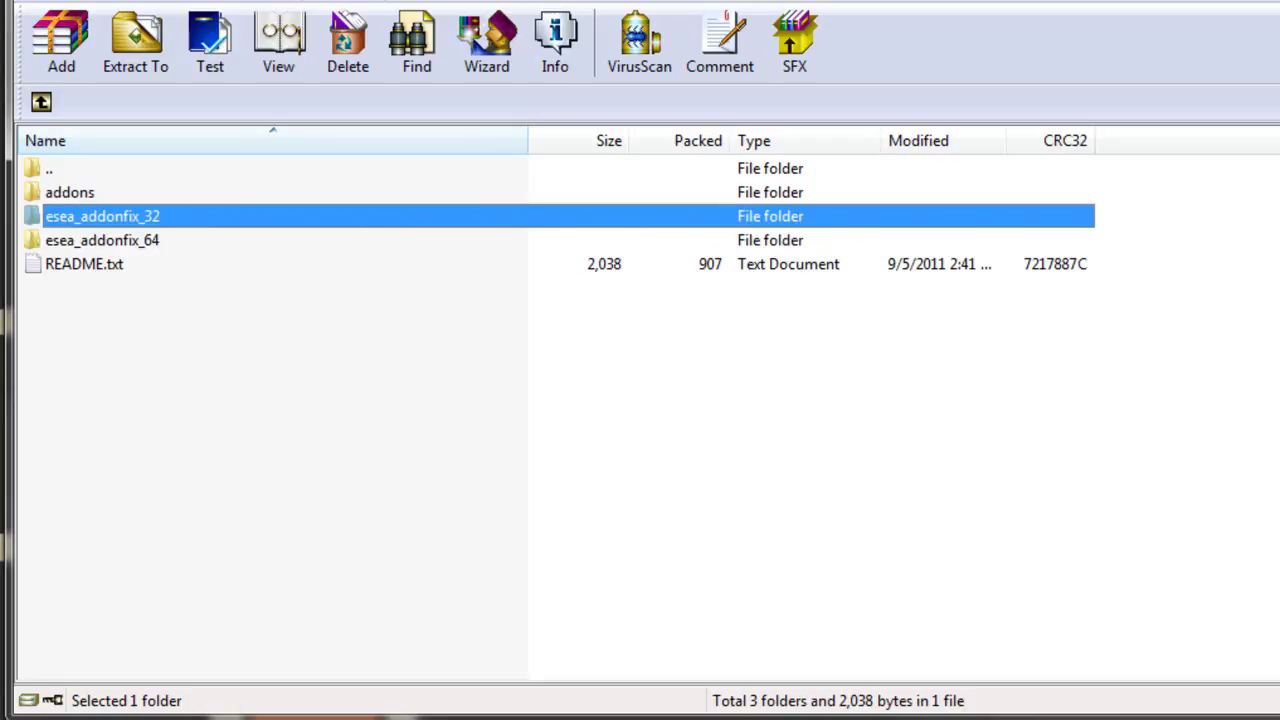
Step: Check the computer's system type in the Windows System information and close it
click(860, 685)
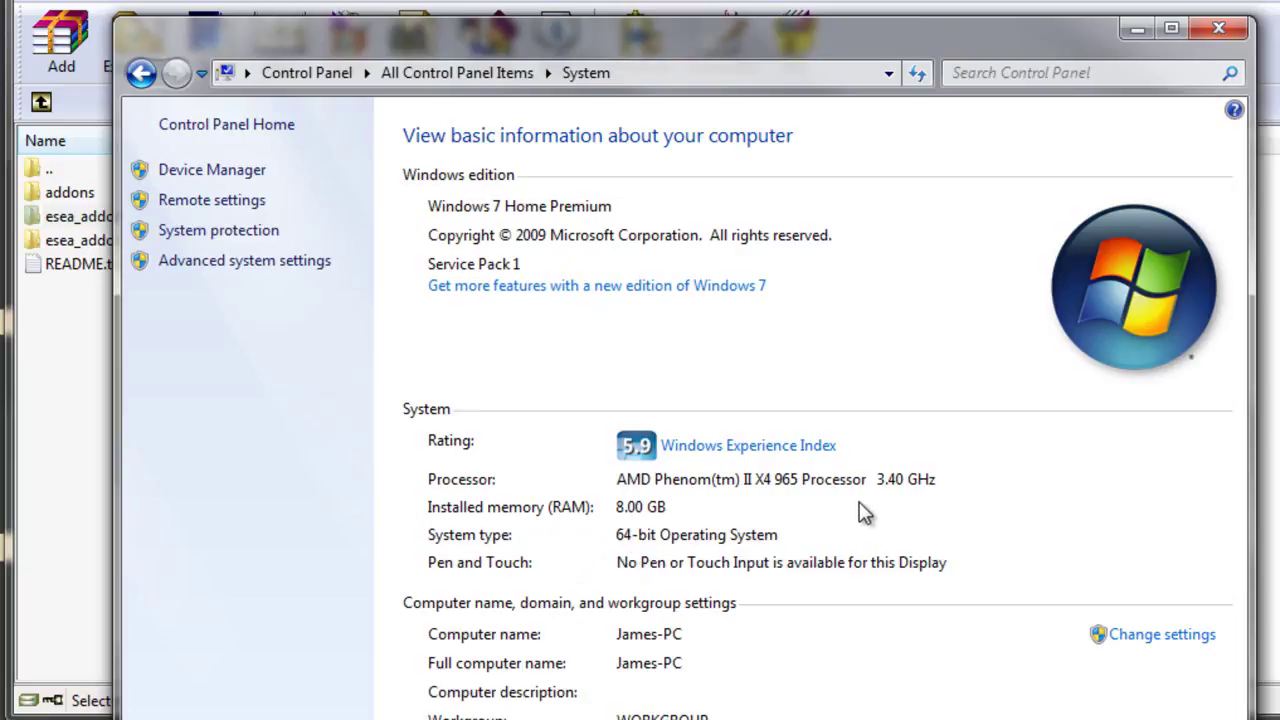
click(1219, 28)
Step: Extract the esea_addonfix_64 folder from the archive onto the desktop and show the desktop
click(112, 240)
click(134, 216)
click(160, 239)
click(138, 223)
click(143, 241)
drag(134, 245, 4, 210)
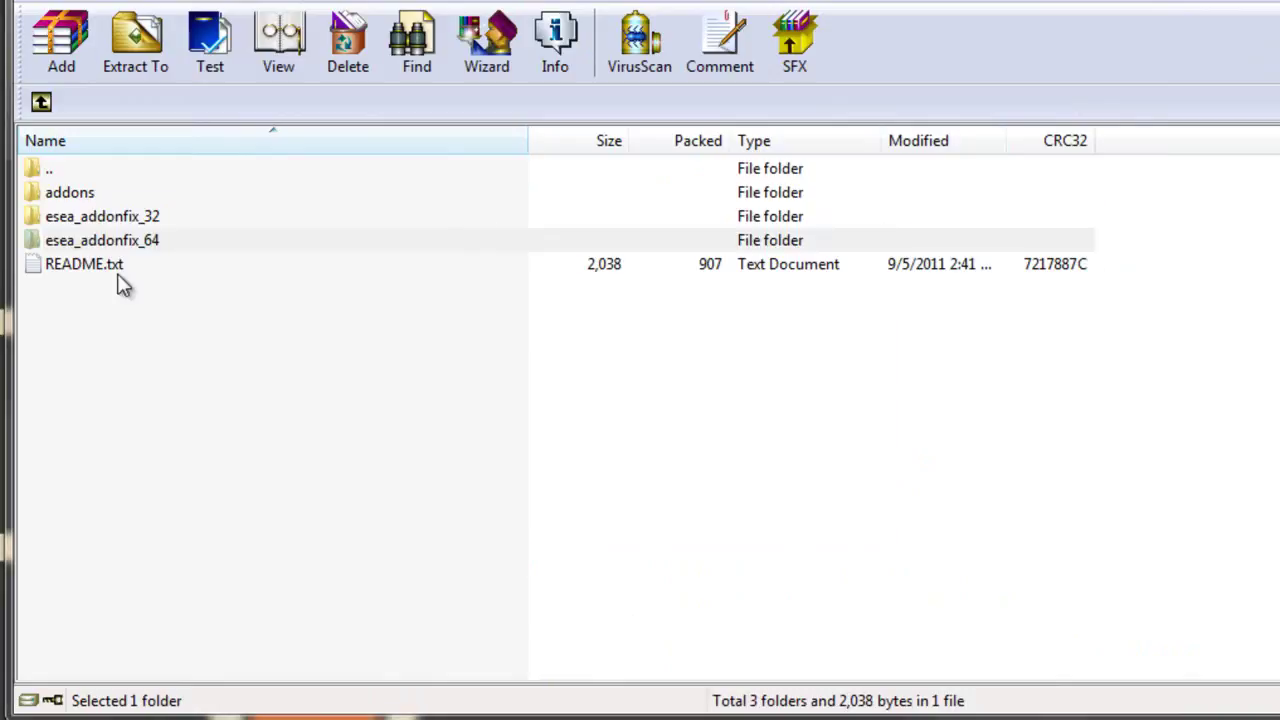
key(super+d)
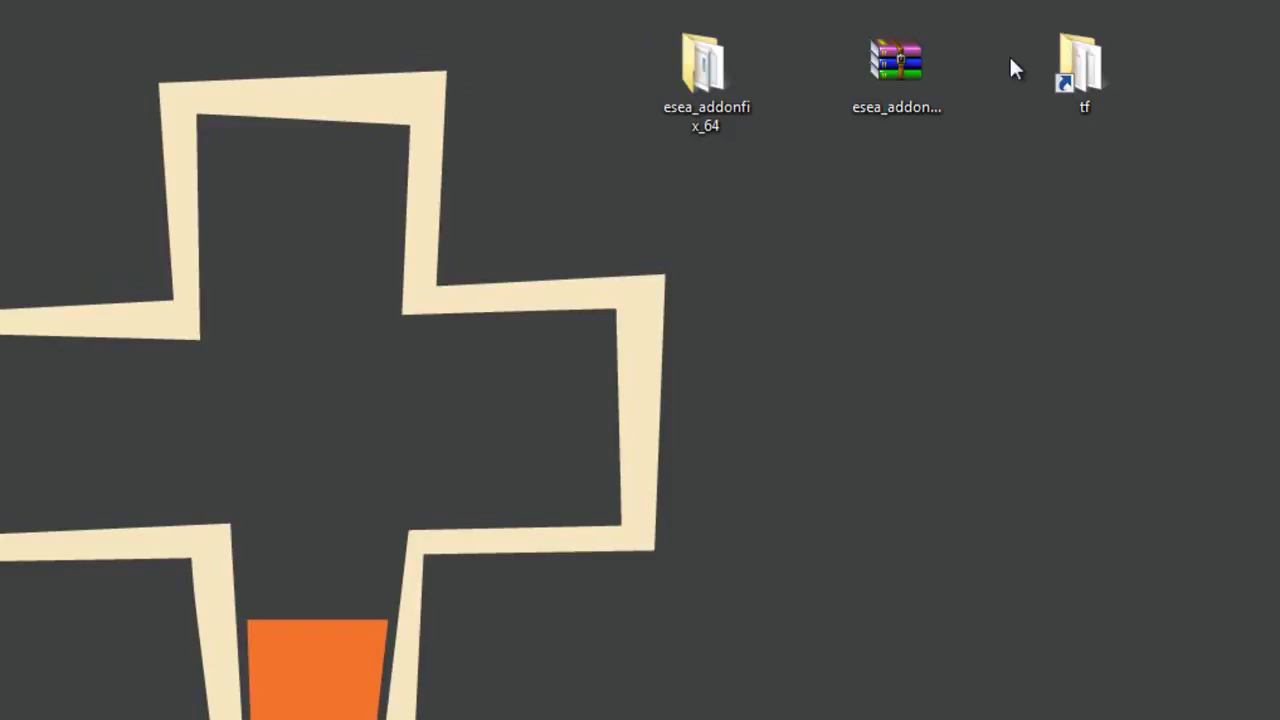
Step: Move the esea_addonfix_64 folder from the desktop into the tf folder and open it there
double_click(1086, 55)
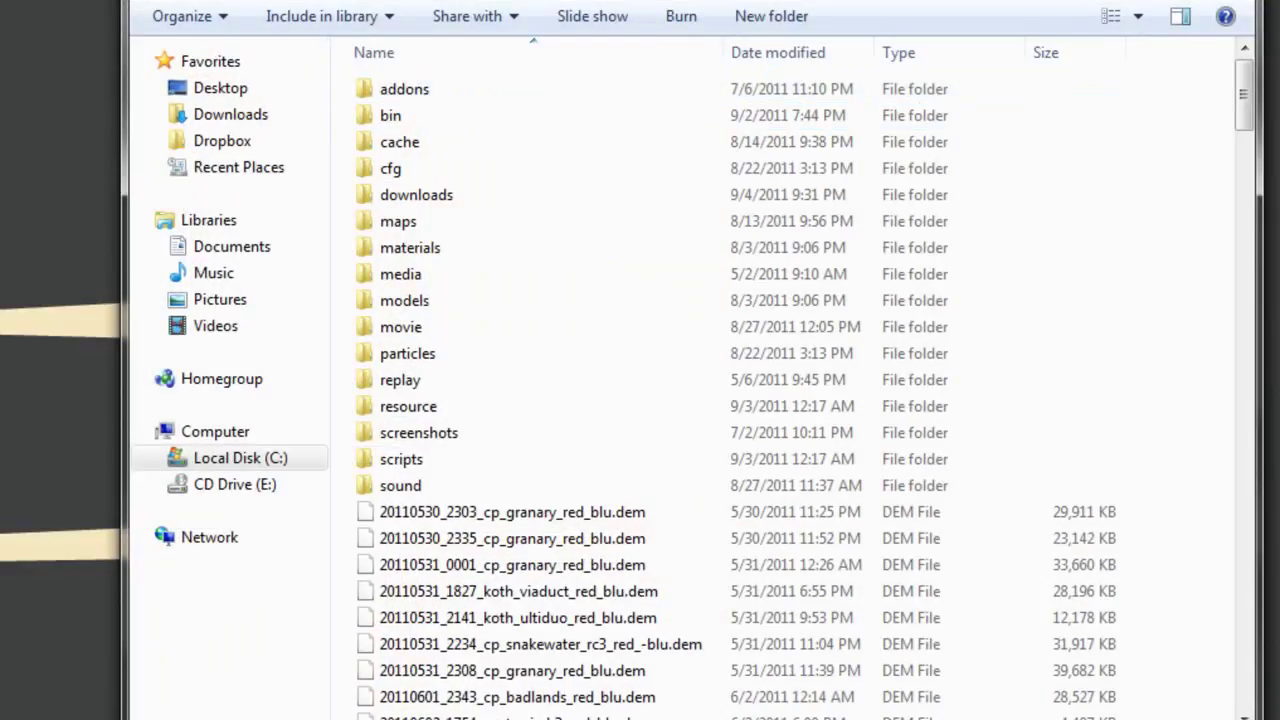
drag(569, 0, 530, 145)
drag(700, 63, 1121, 410)
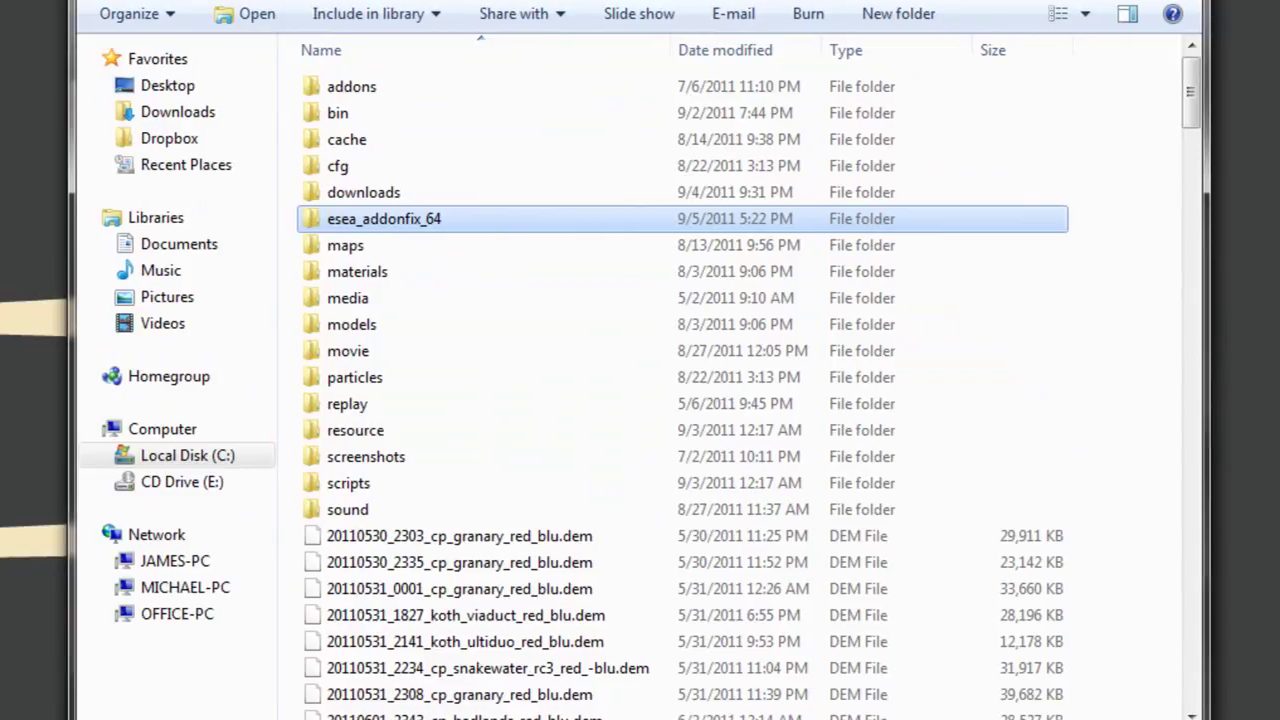
double_click(517, 228)
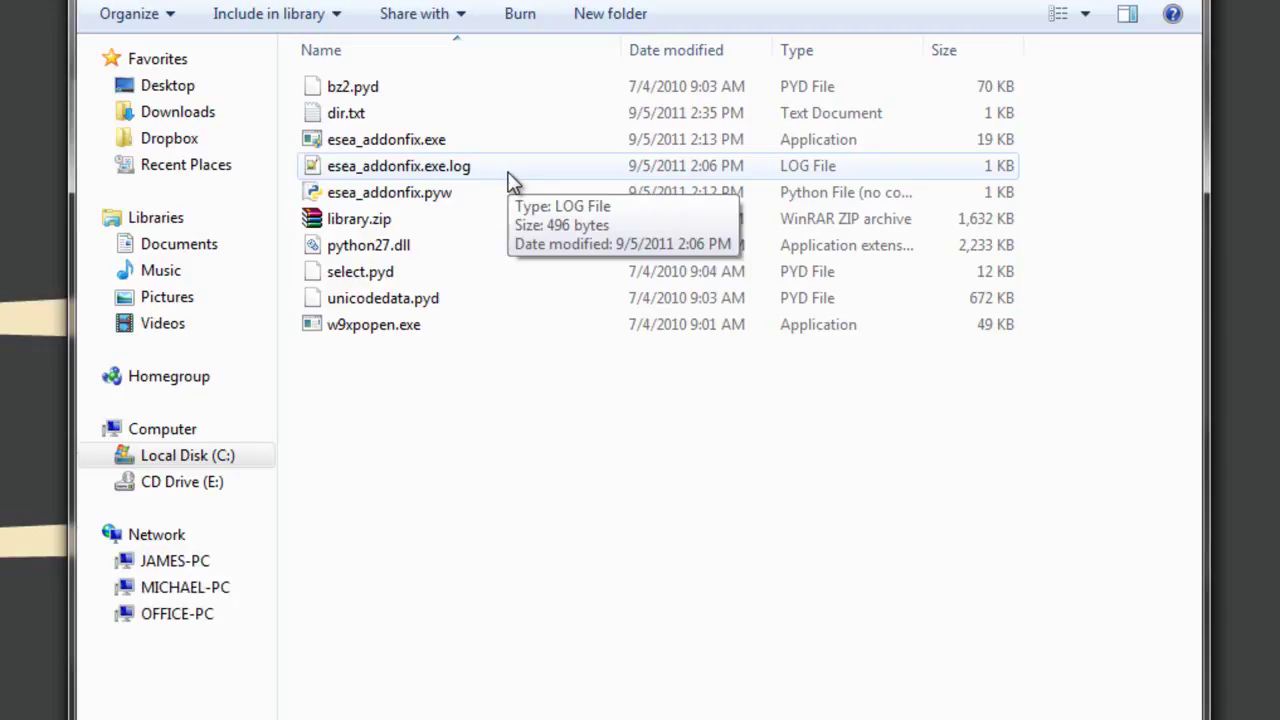
click(472, 142)
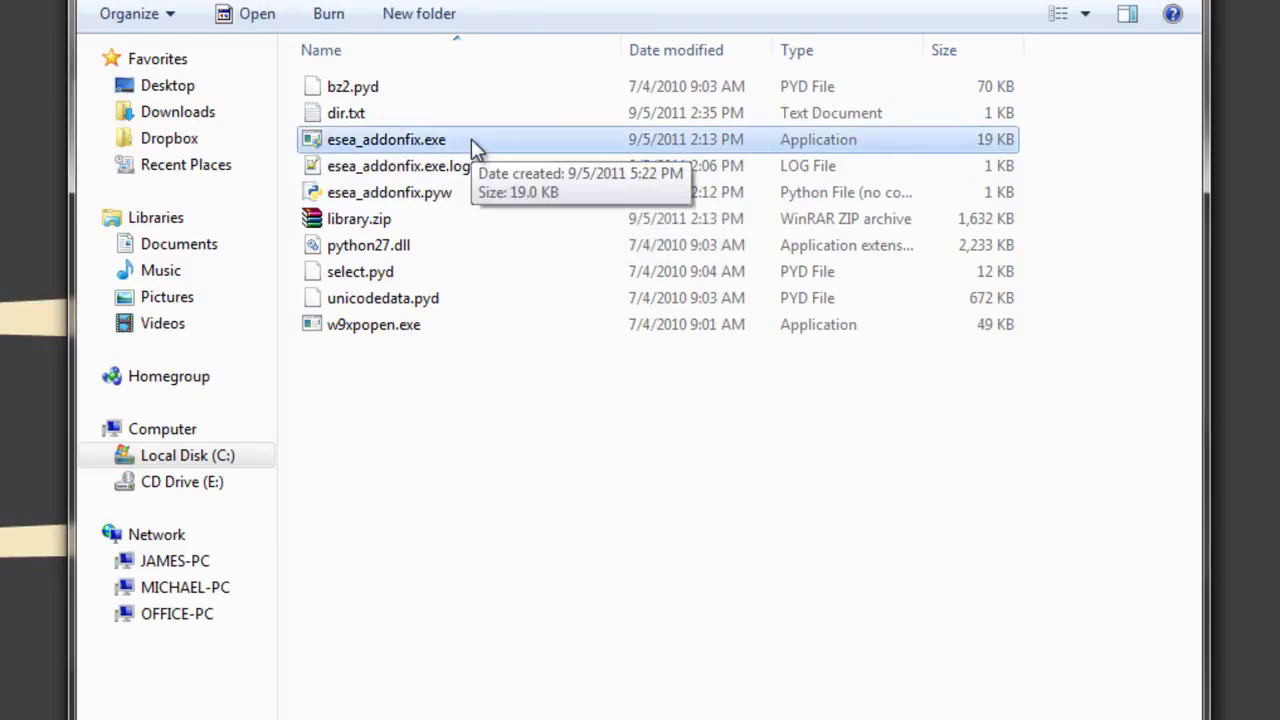
right_click(471, 140)
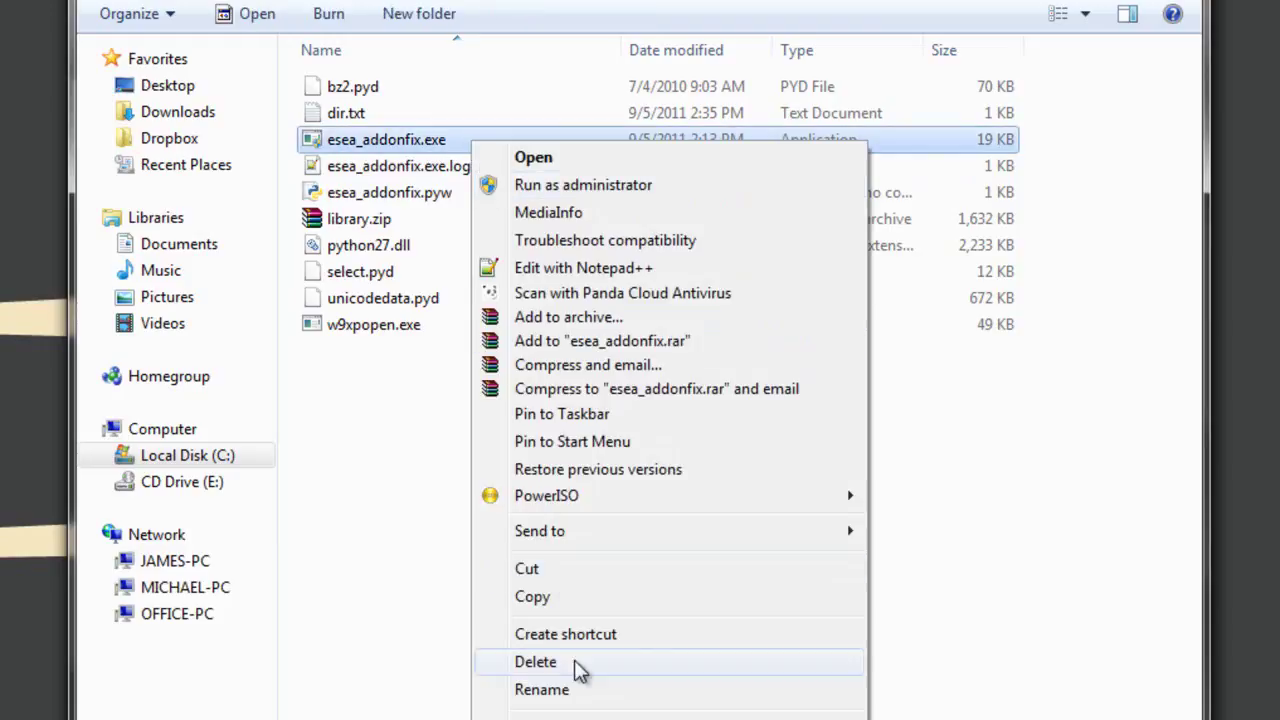
click(541, 689)
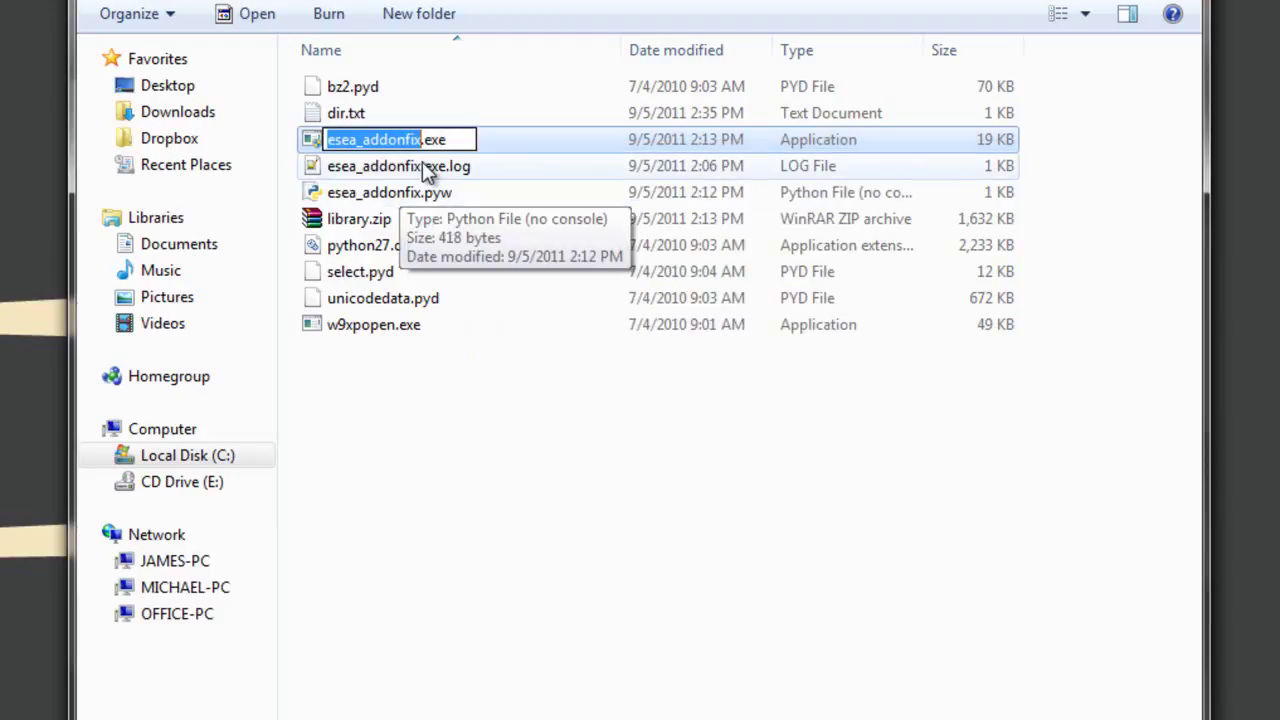
click(481, 143)
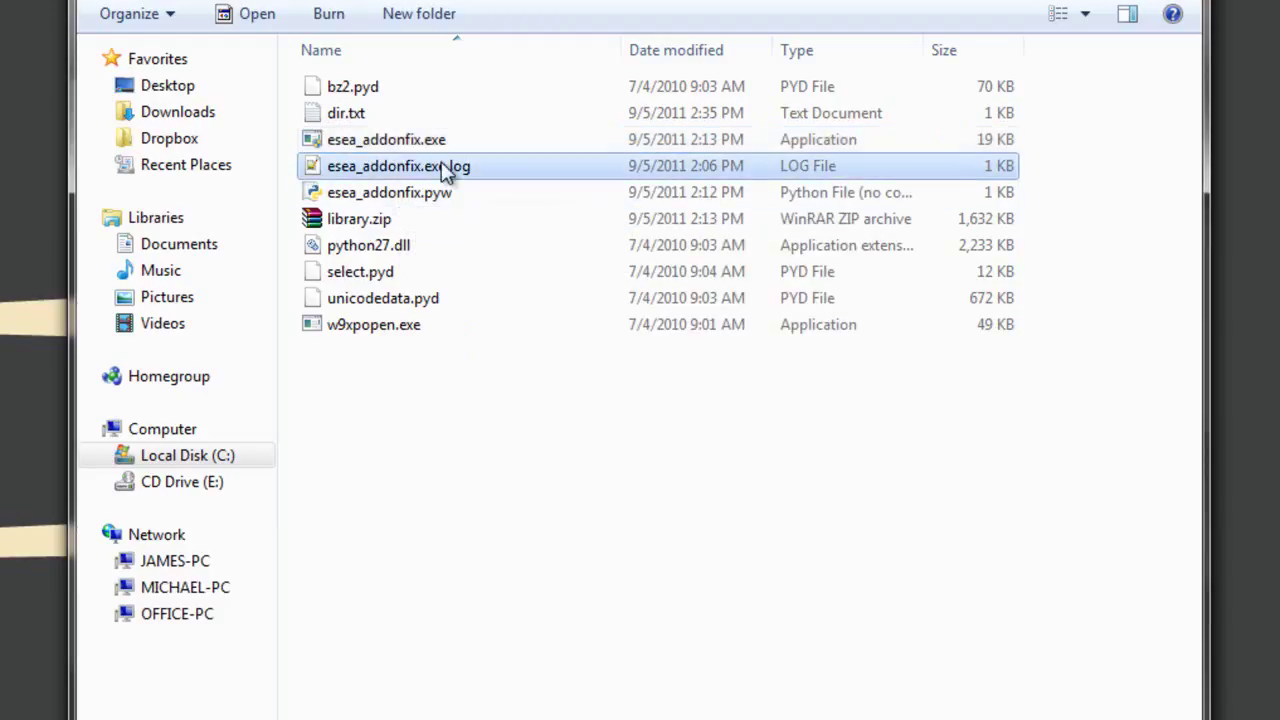
Step: Set esea_addonfix.exe to always run as an administrator in its compatibility properties
right_click(435, 145)
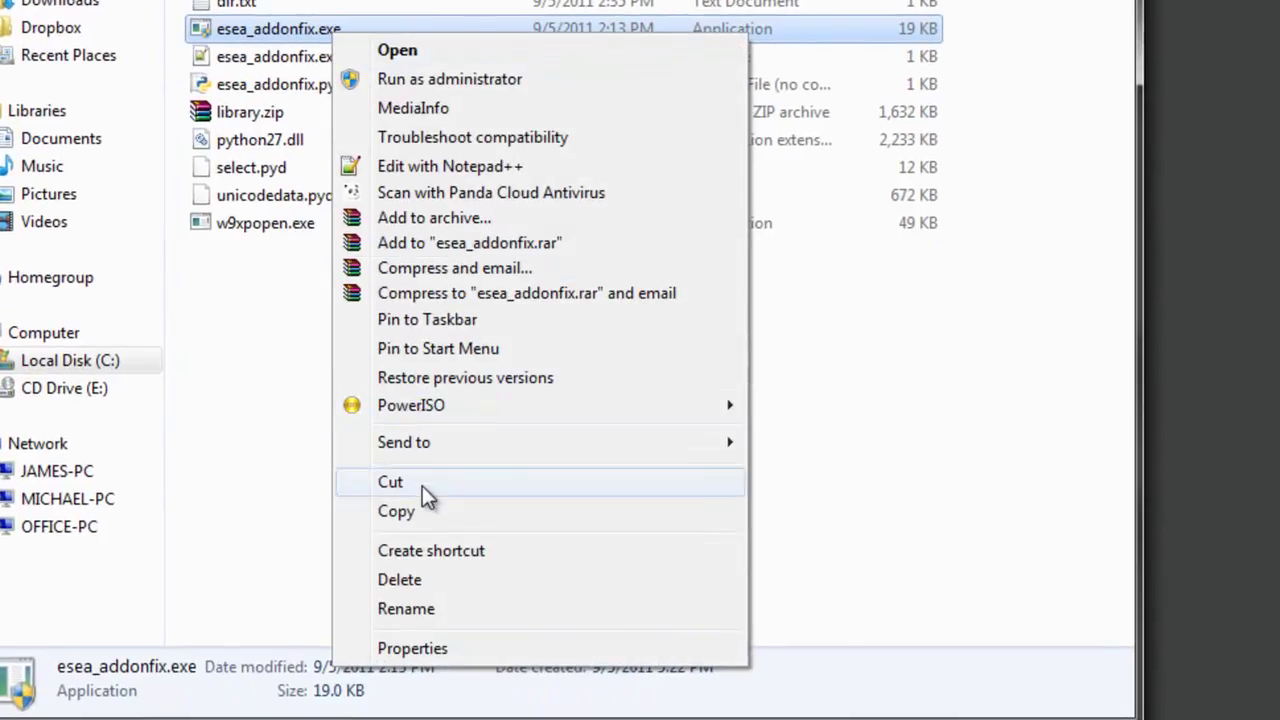
click(416, 640)
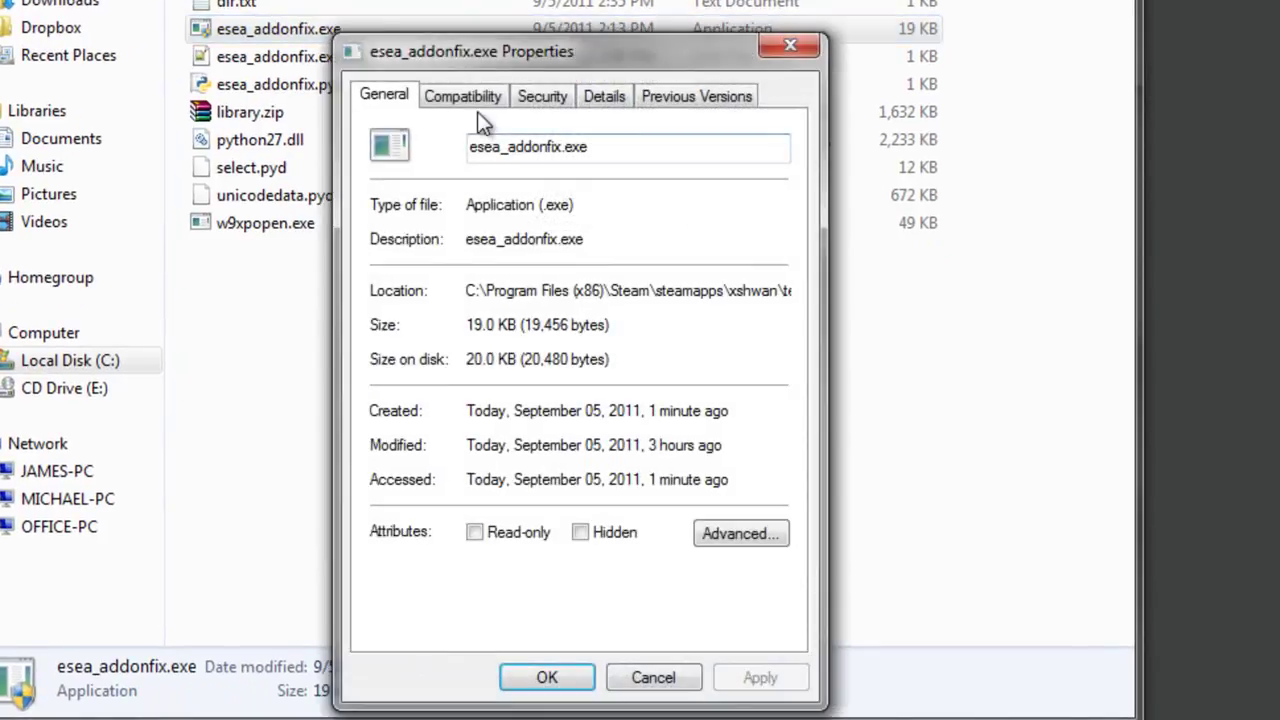
click(473, 99)
click(455, 555)
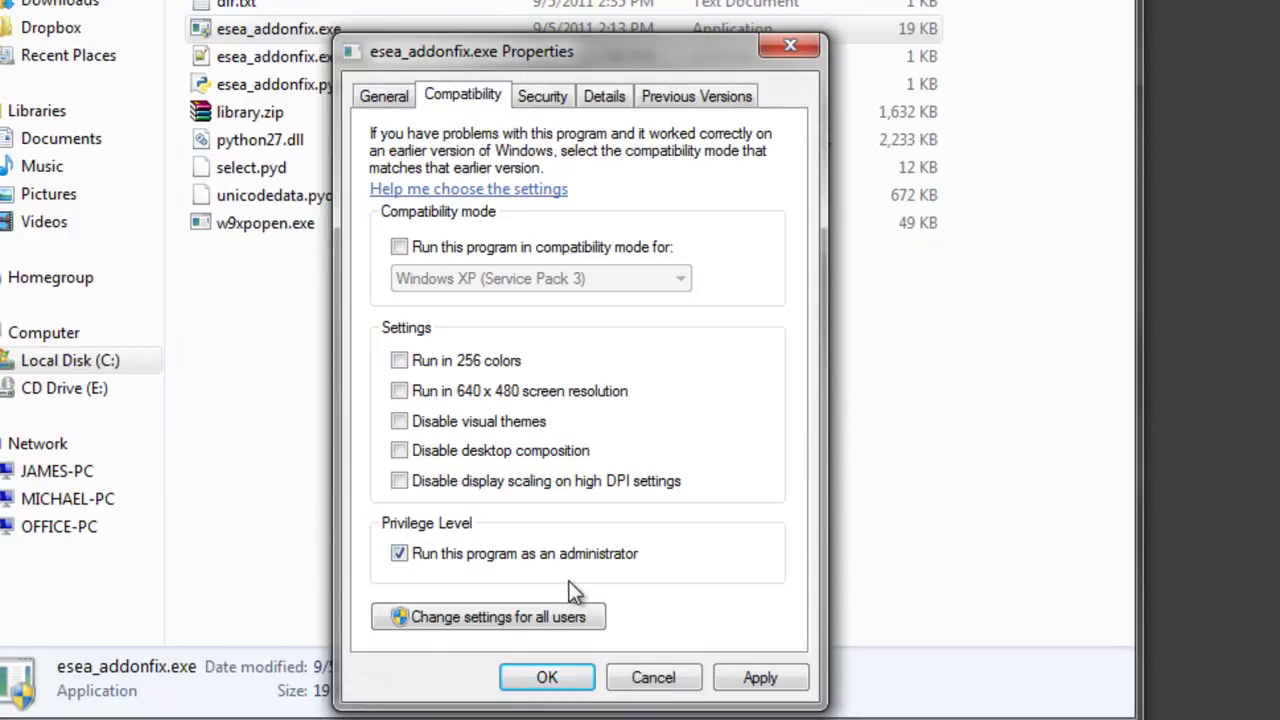
click(749, 676)
click(548, 678)
click(401, 365)
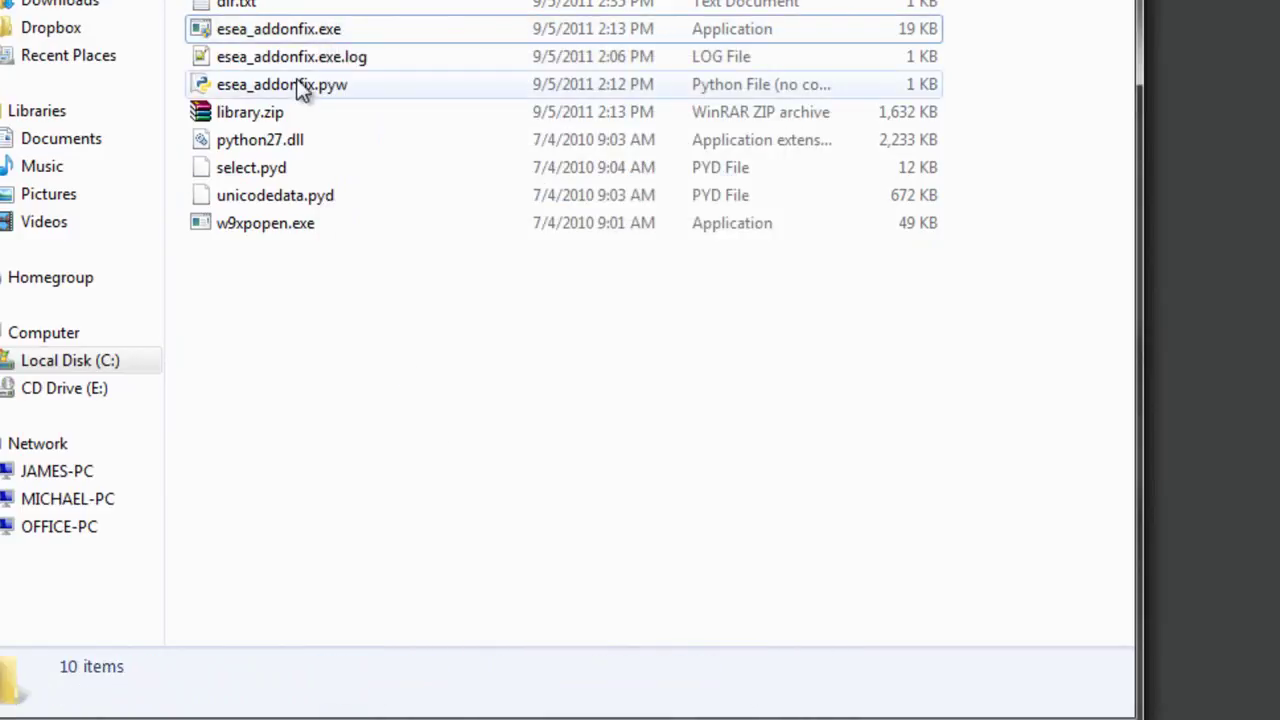
Step: Create a desktop shortcut to esea_addonfix.exe, close the folder, and place the shortcut beside the esea_addon archive
click(296, 38)
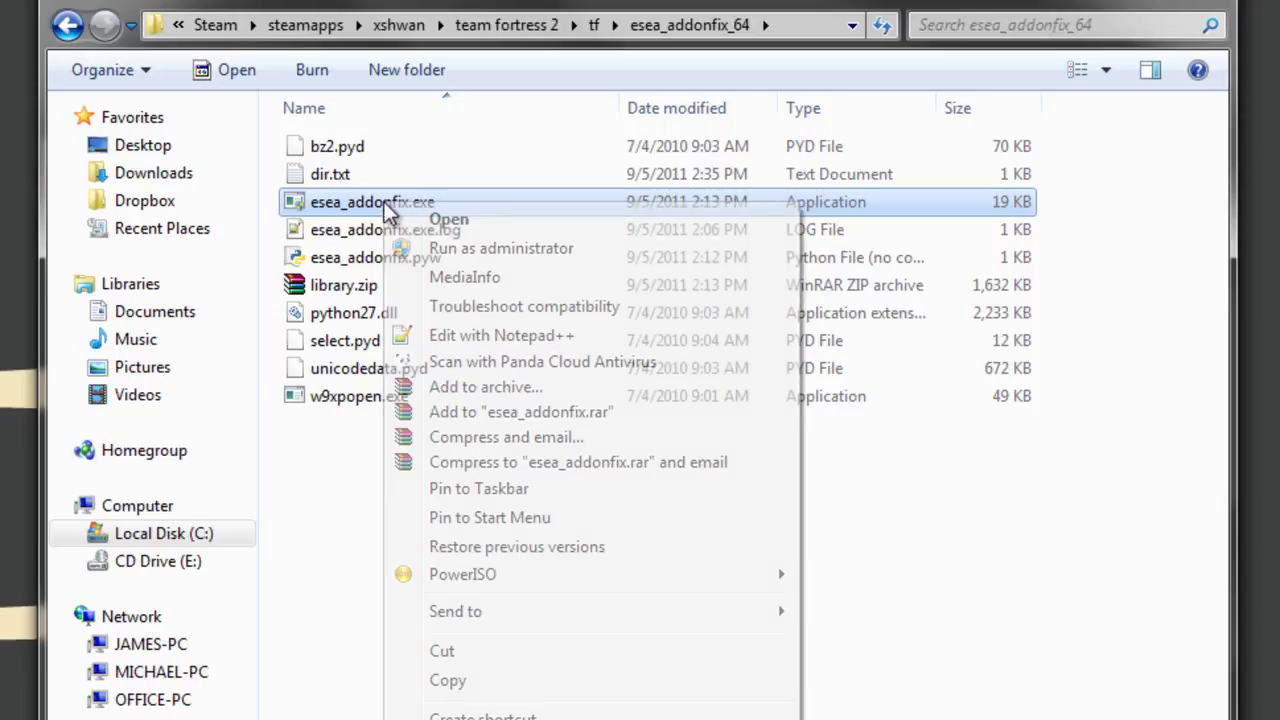
right_click(386, 201)
mouse_move(525, 620)
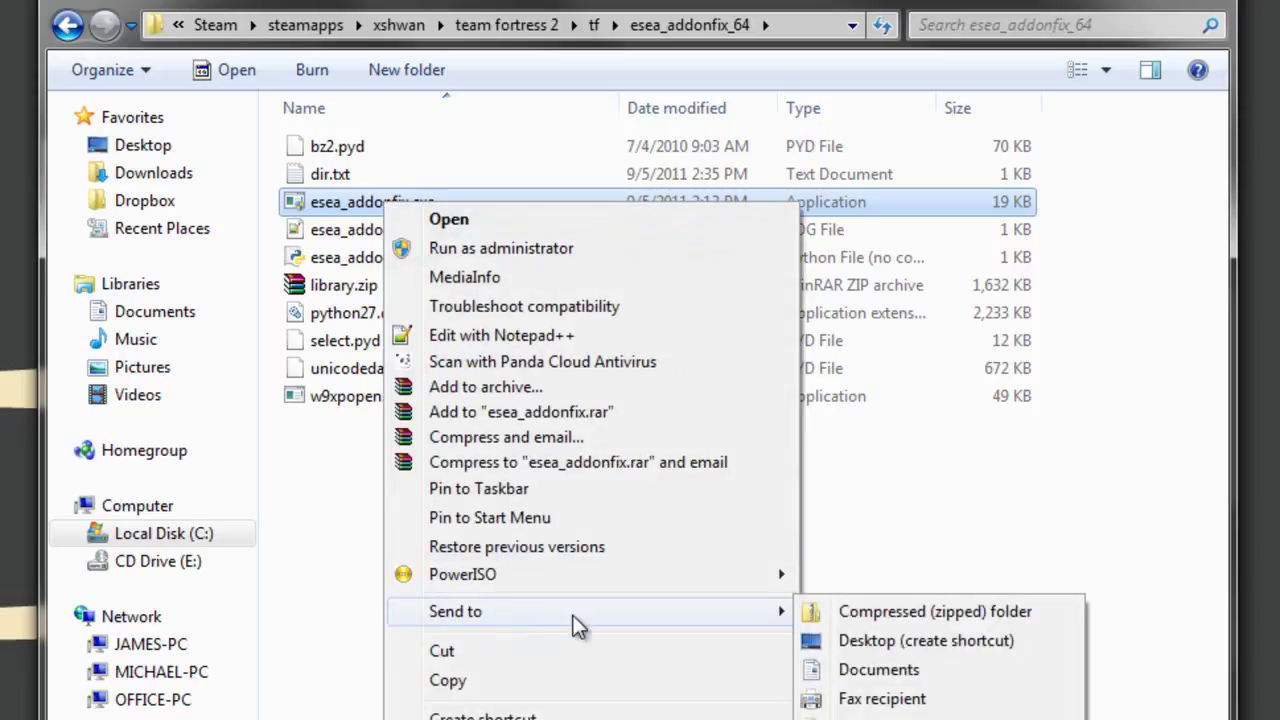
click(900, 640)
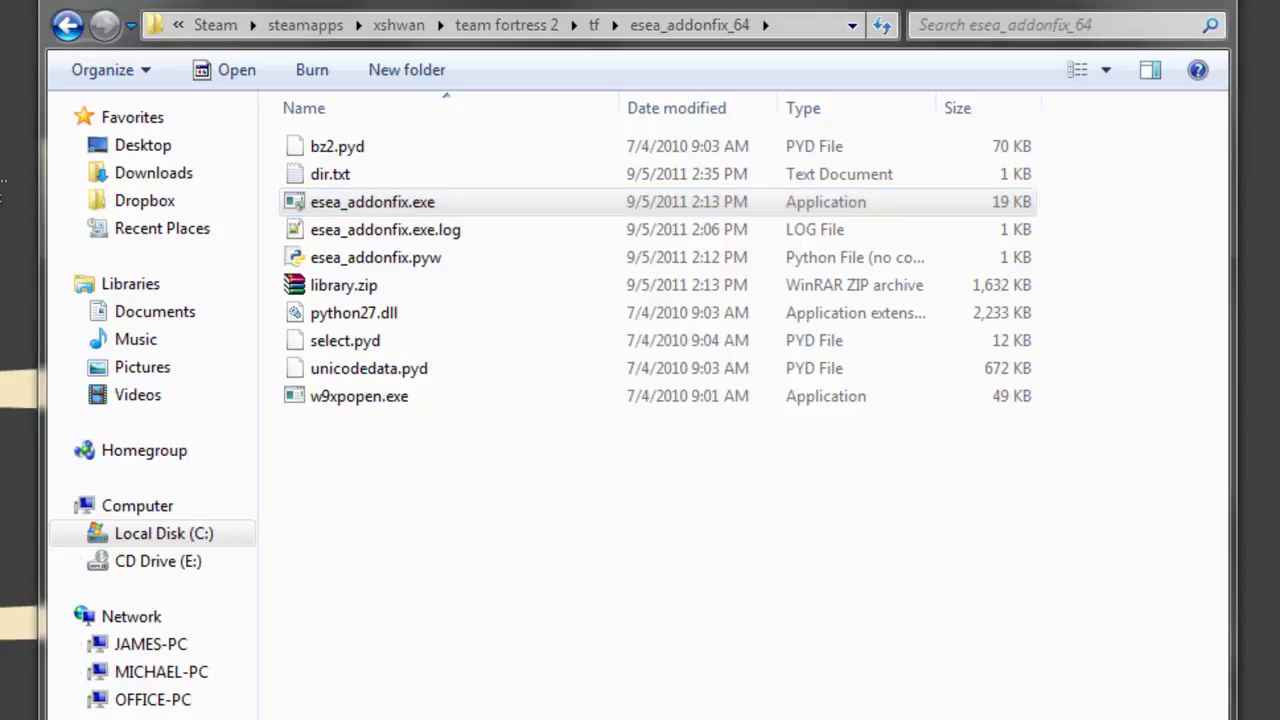
click(1203, 3)
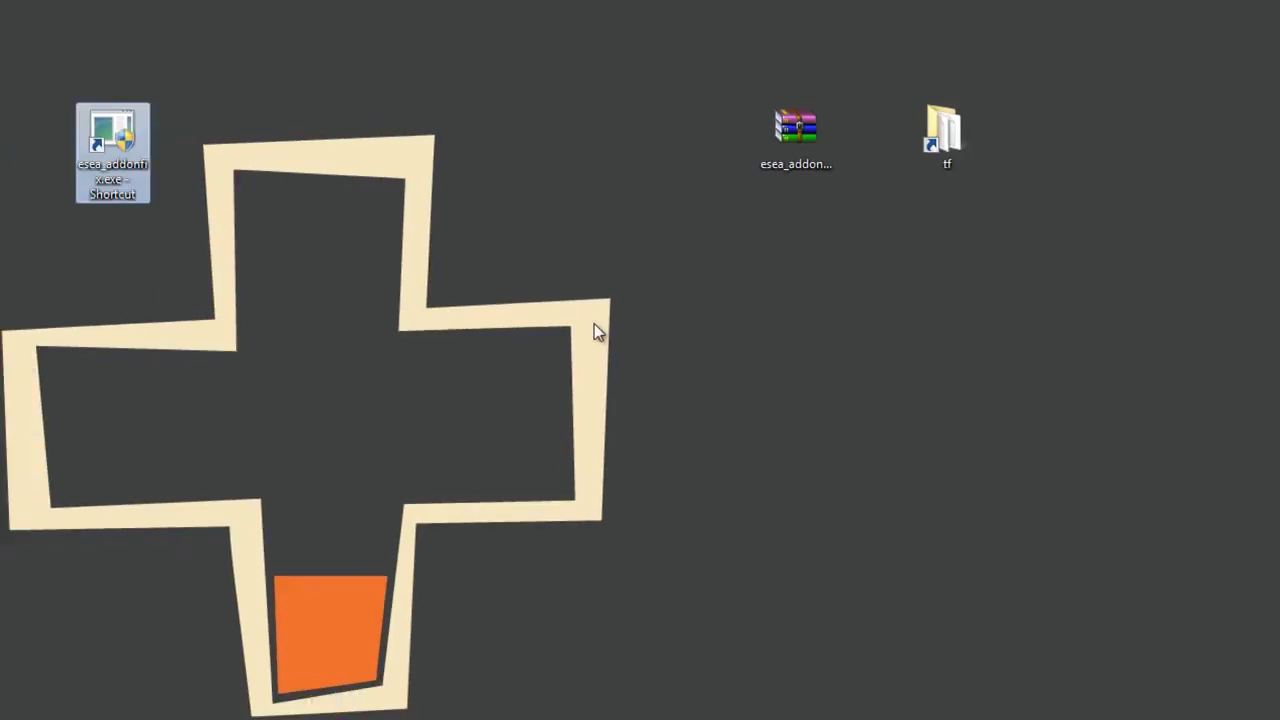
drag(135, 140, 659, 145)
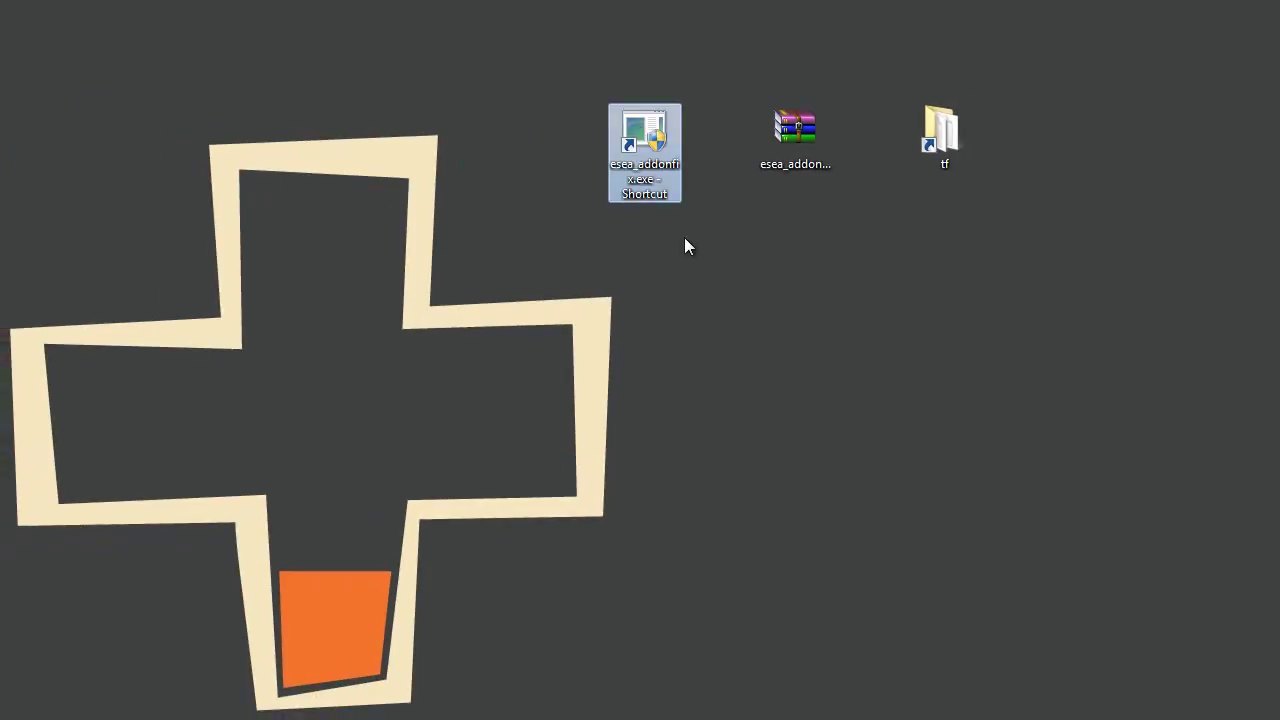
Step: Launch the esea_addonfix shortcut and log in to the ESEA Client with the saved account details
double_click(650, 143)
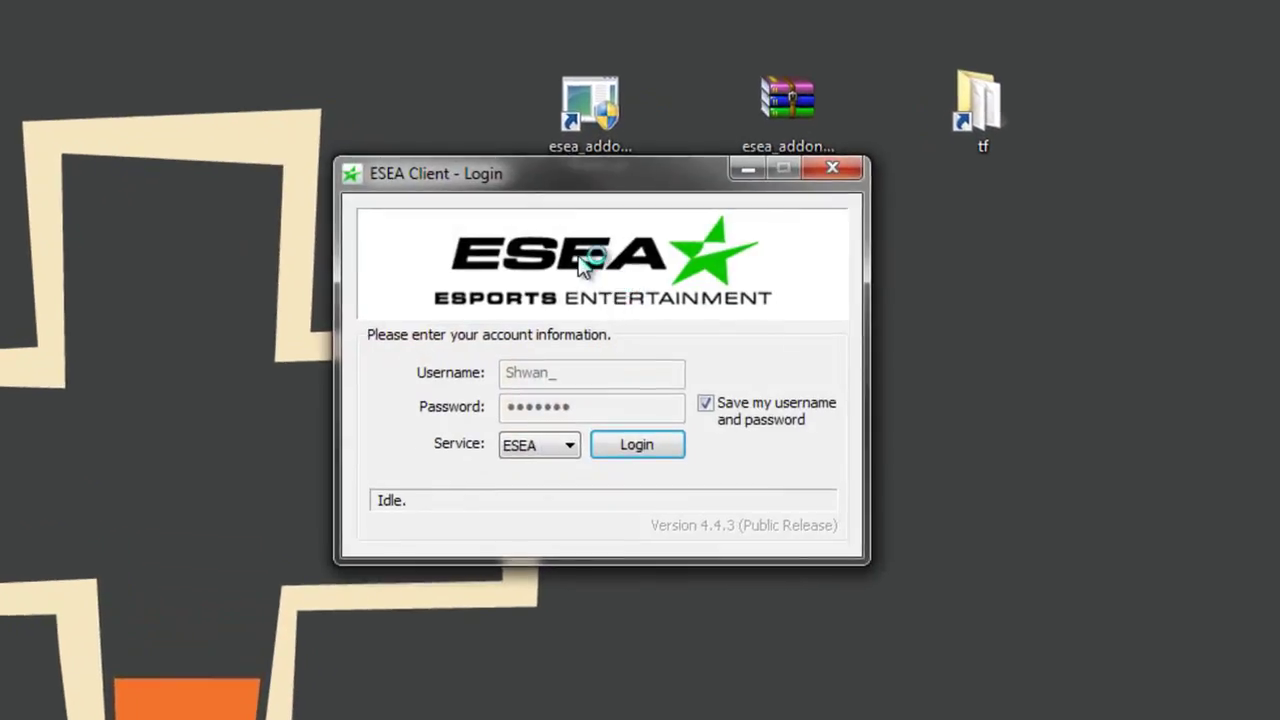
click(632, 450)
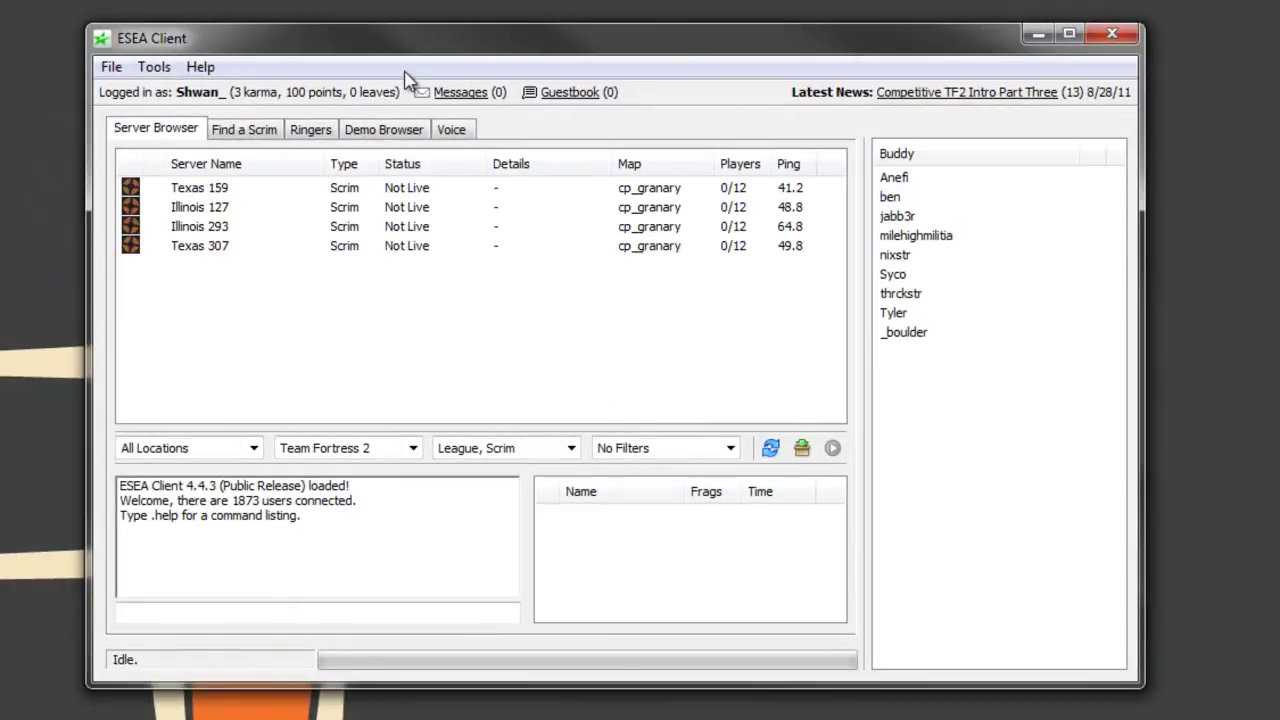
mouse_move(425, 62)
mouse_down()
mouse_move(402, 72)
mouse_move(415, 73)
mouse_up()
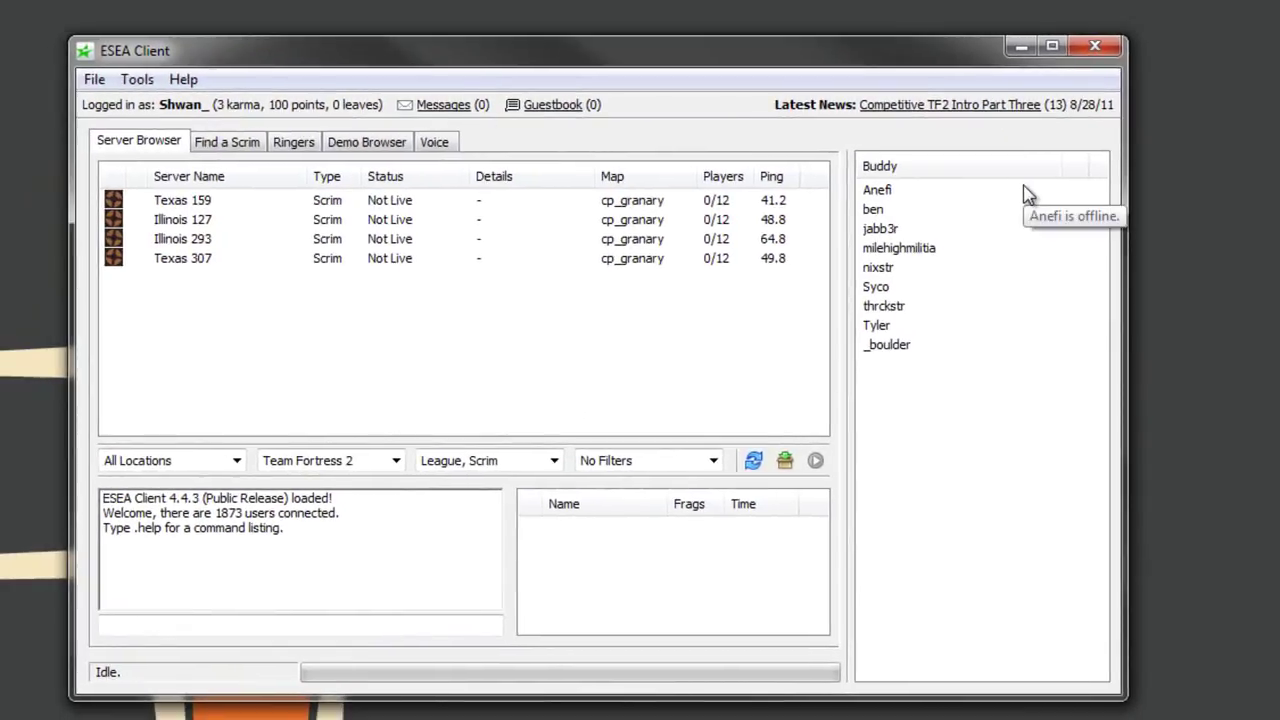
Step: Minimize the ESEA Client and inspect the addons folder's current name inside the tf folder, closing the folder when done
click(1022, 46)
double_click(944, 135)
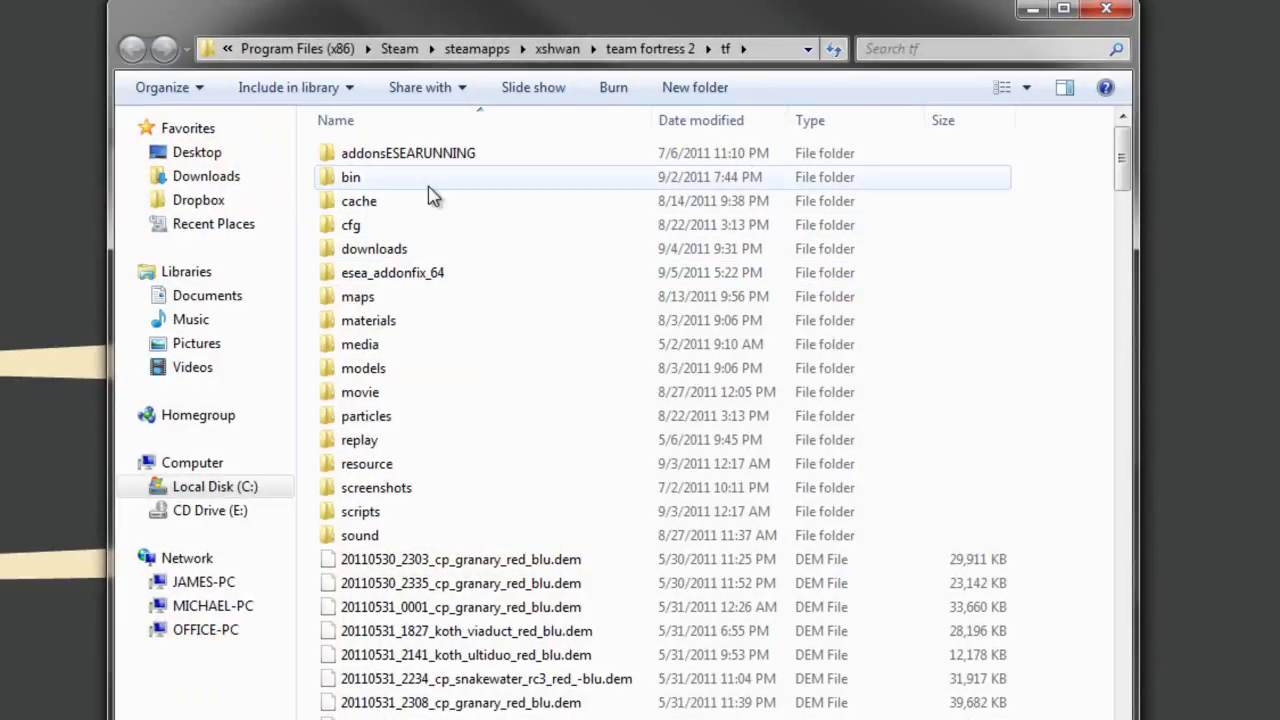
click(363, 157)
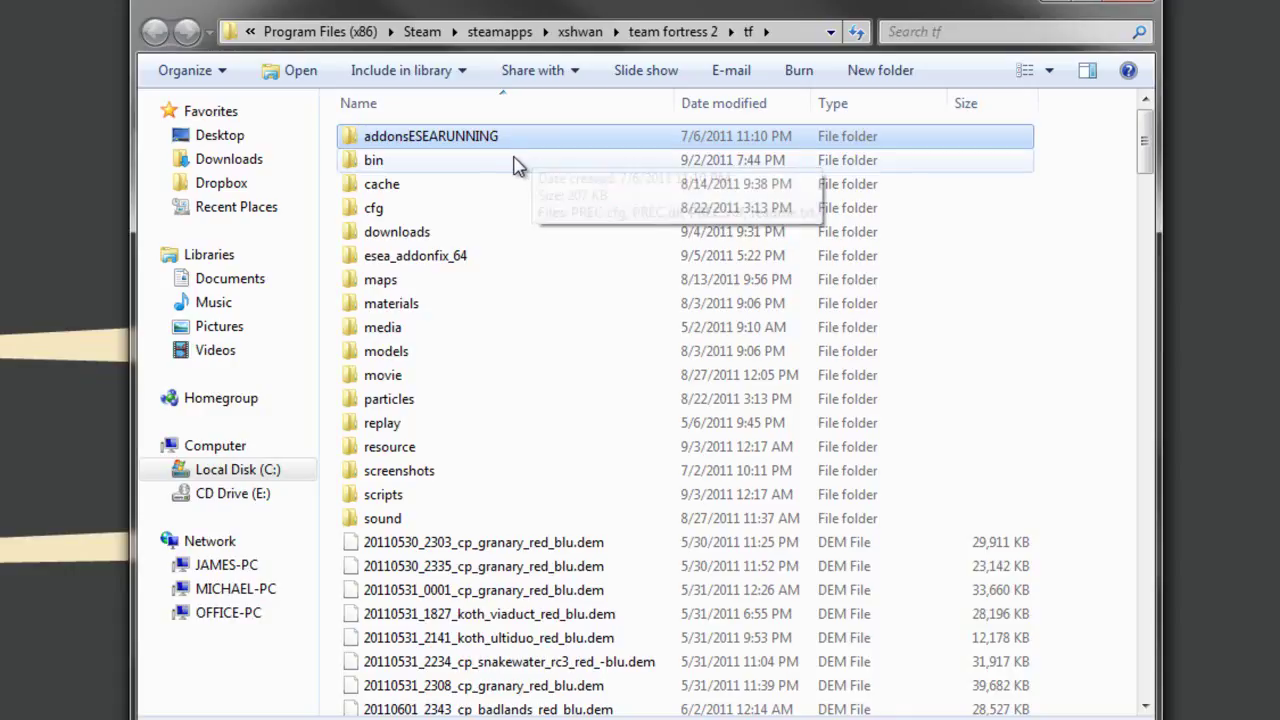
click(517, 163)
click(1124, 8)
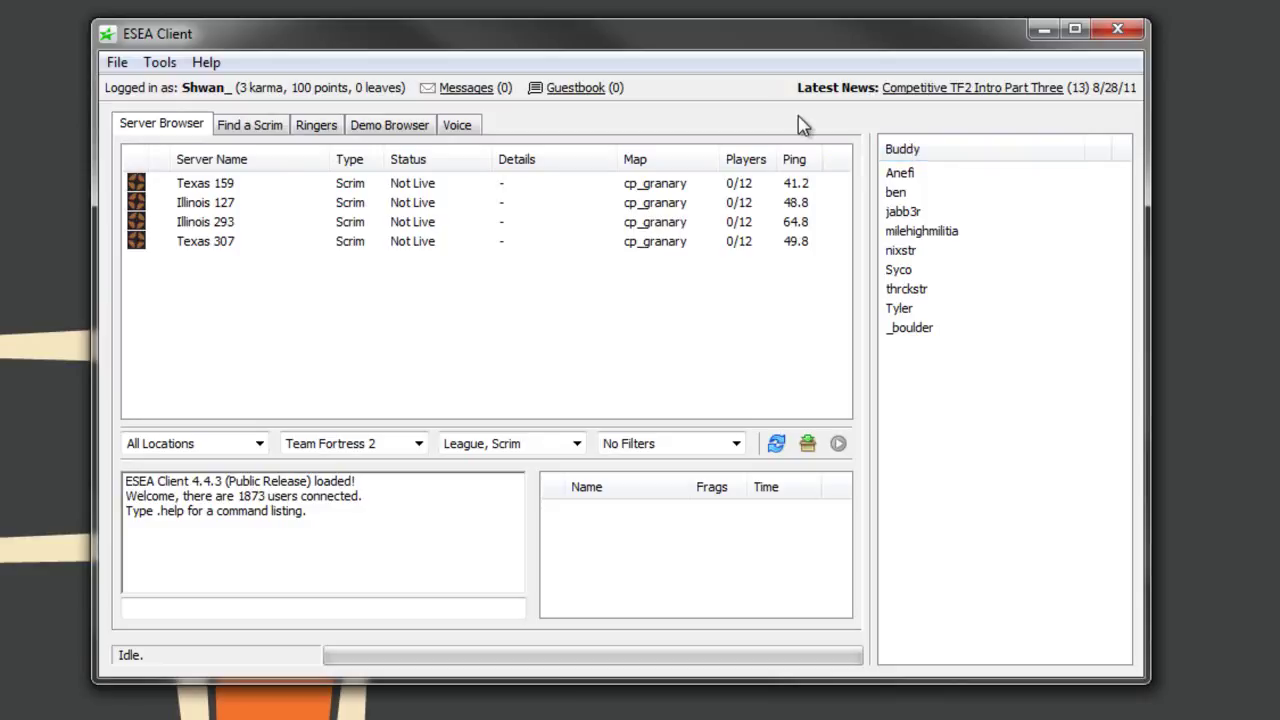
Step: Close the ESEA Client and check the addons folder's name and its PREC files inside the tf folder
click(1140, 27)
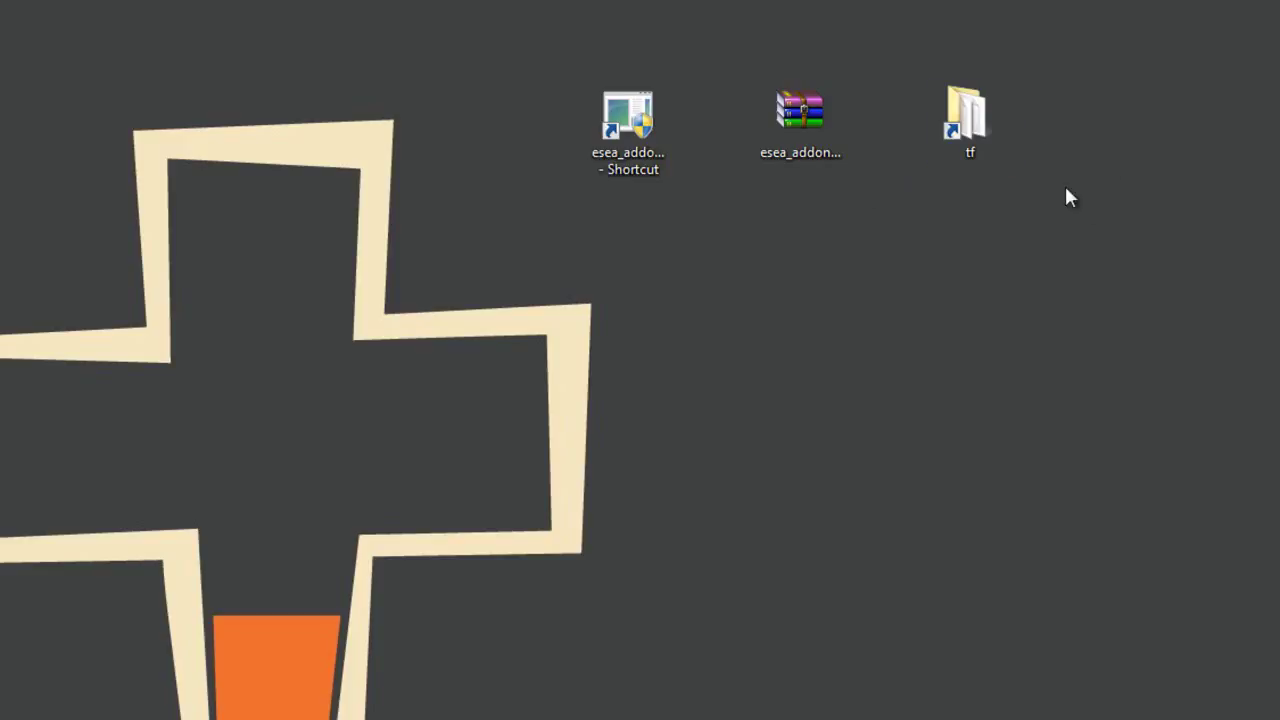
double_click(966, 118)
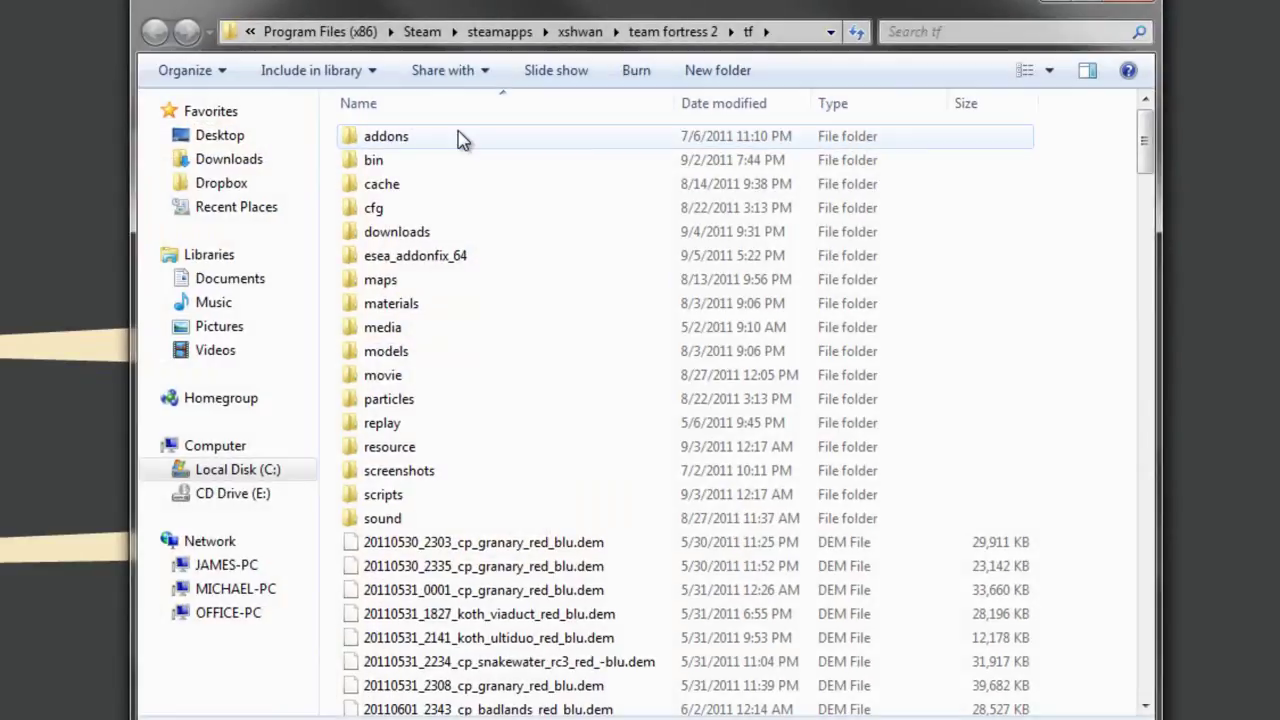
click(460, 140)
double_click(460, 140)
click(457, 137)
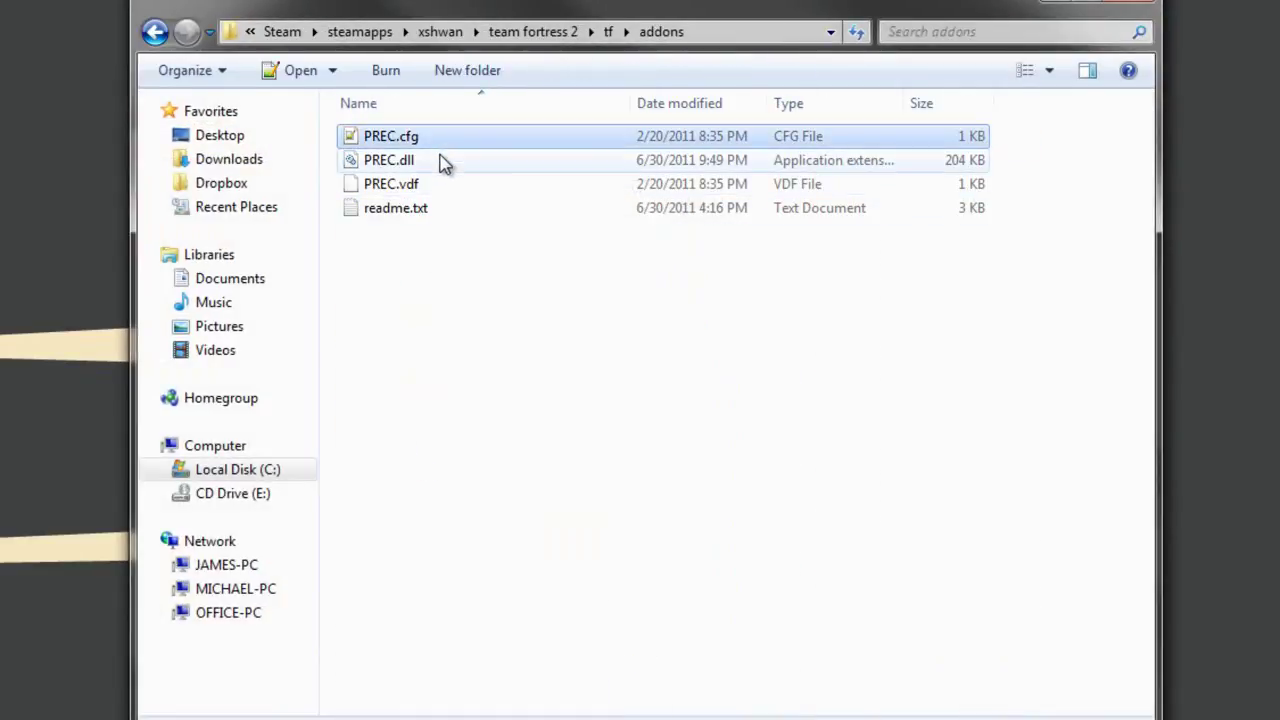
click(429, 212)
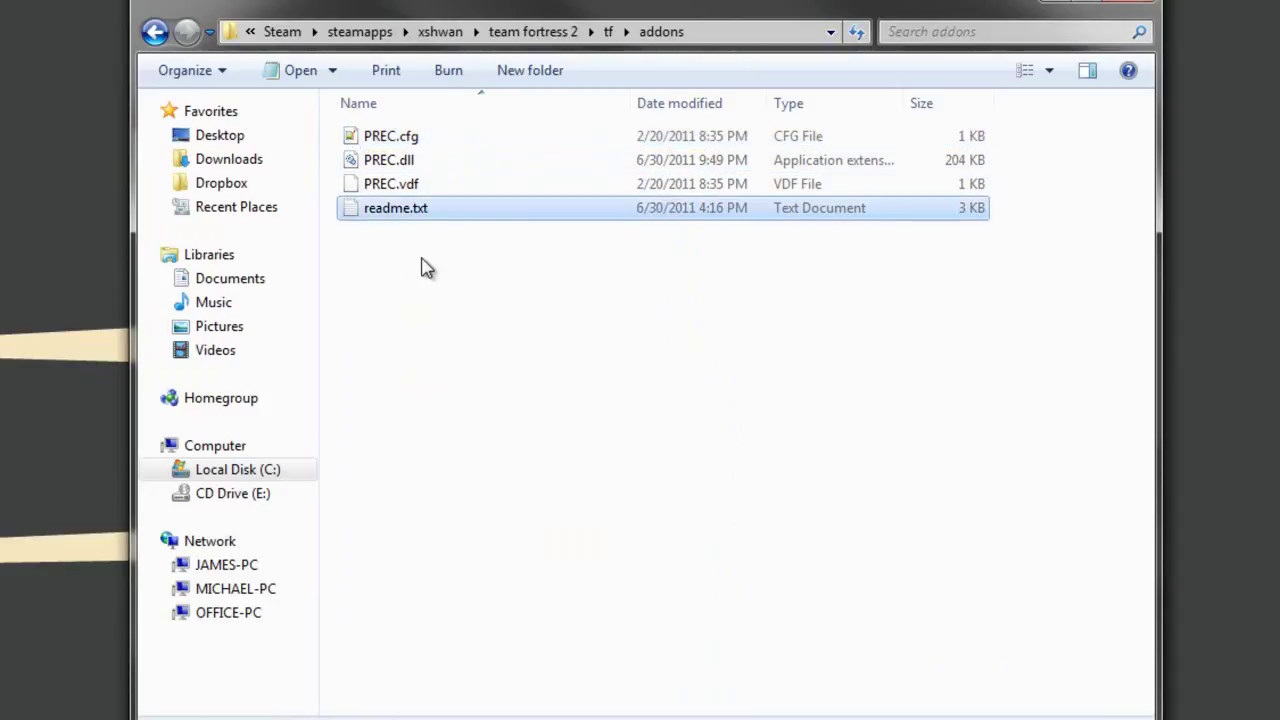
click(423, 266)
click(156, 32)
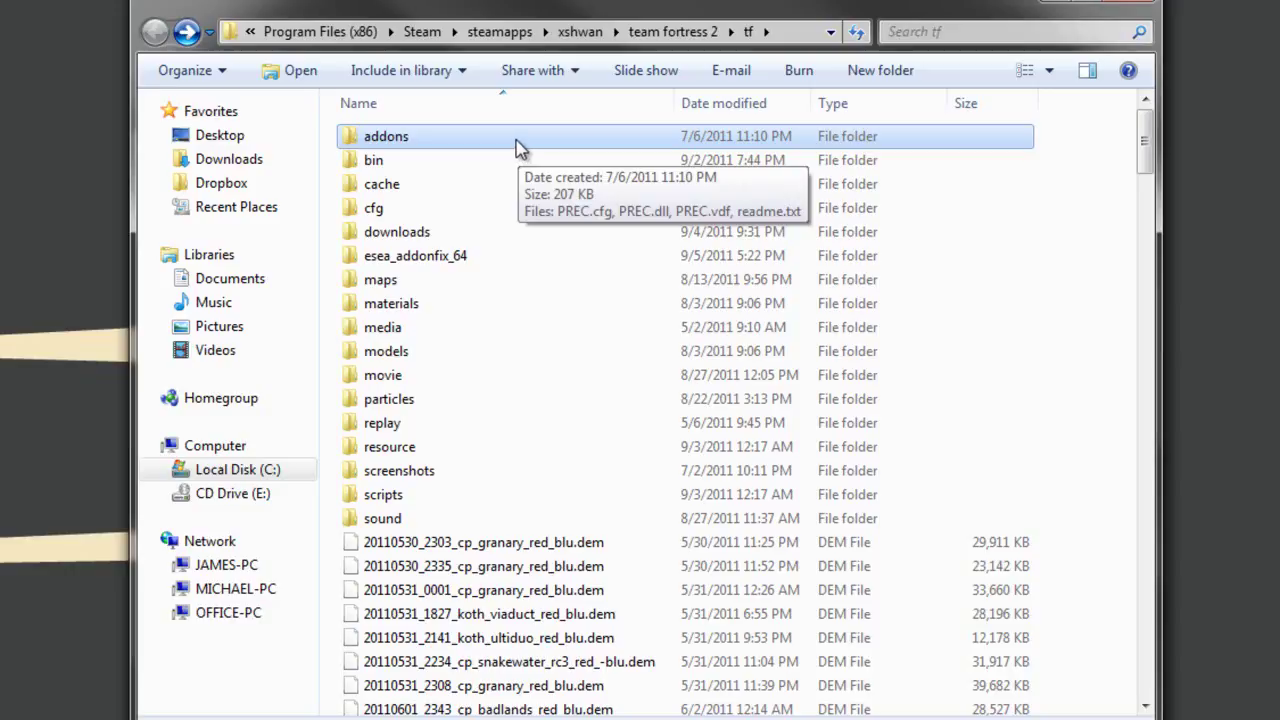
click(1138, 2)
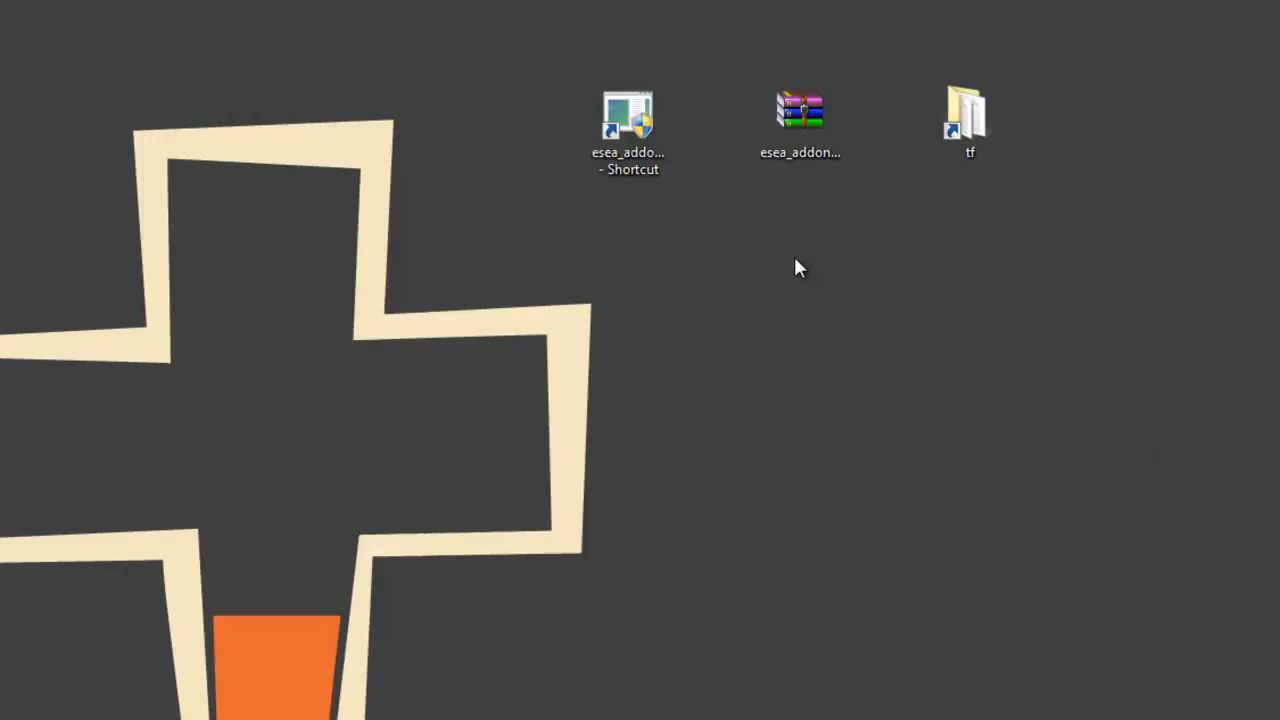
Step: Open esea_addonfix.pyw from the esea_addonfix_64 folder in the text editor, review the eseapy function, and return to the folder
double_click(965, 125)
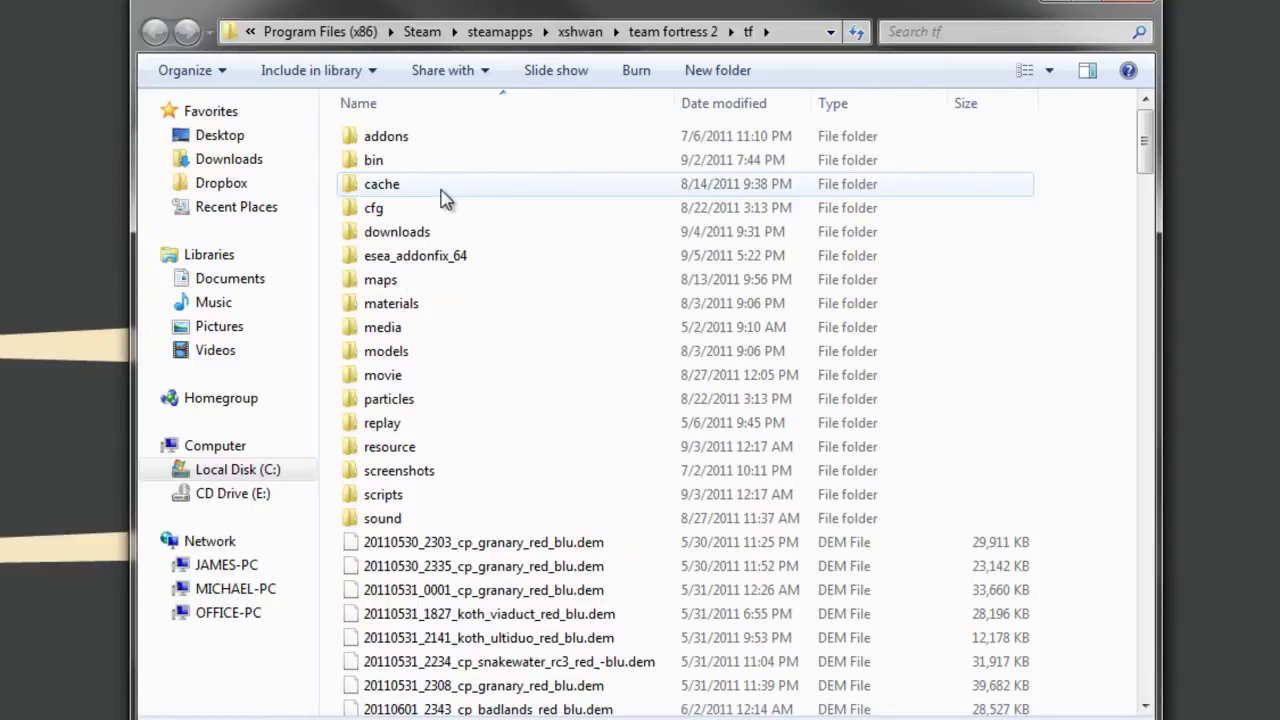
double_click(433, 256)
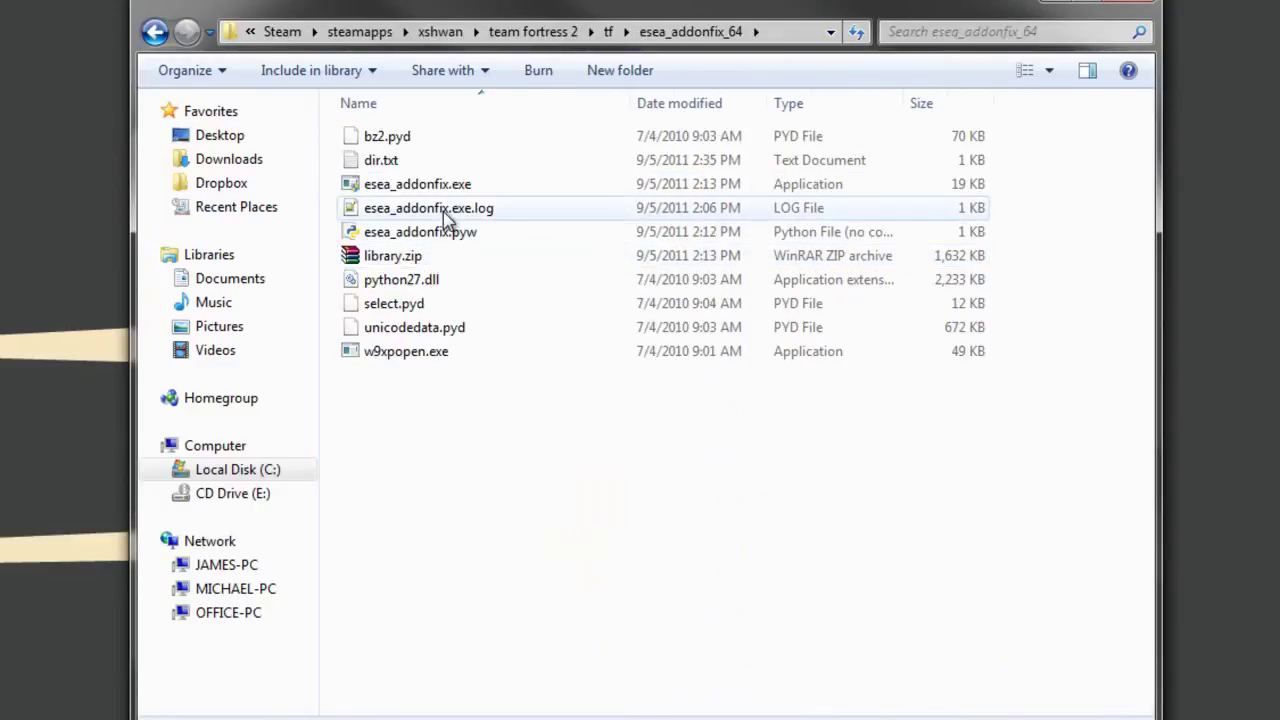
right_click(445, 232)
click(526, 315)
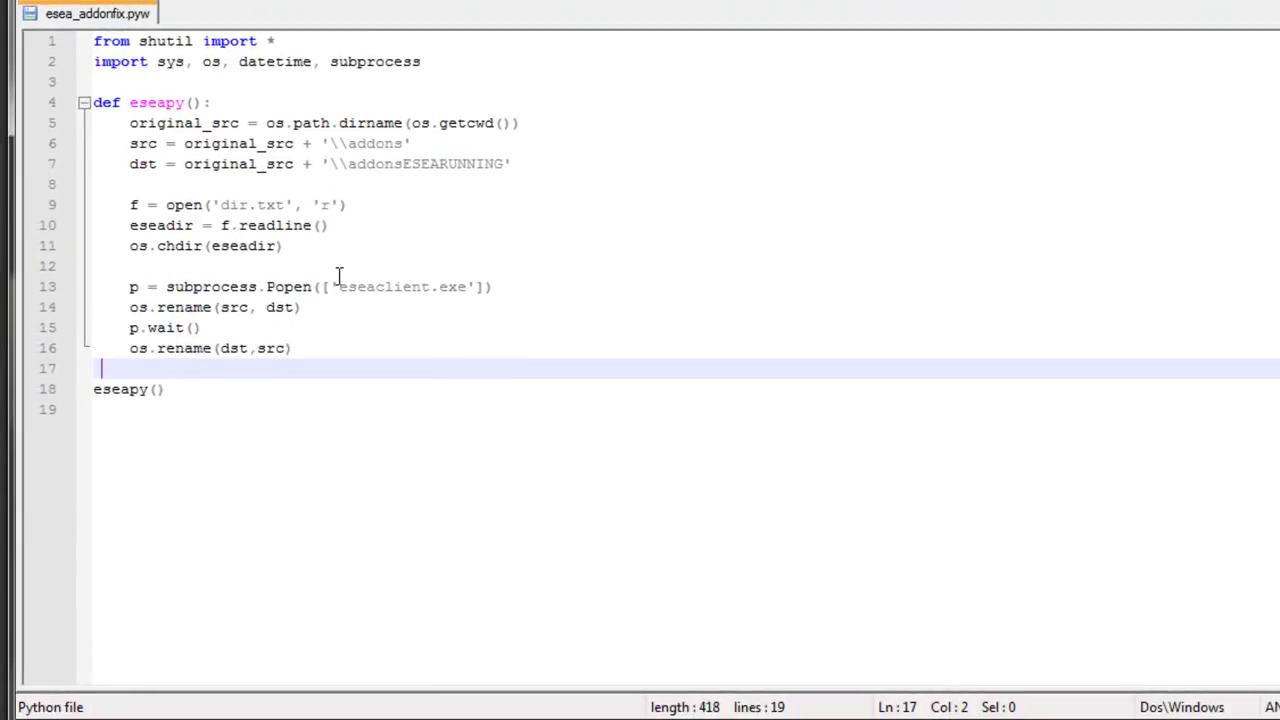
drag(243, 389, 40, 323)
click(359, 287)
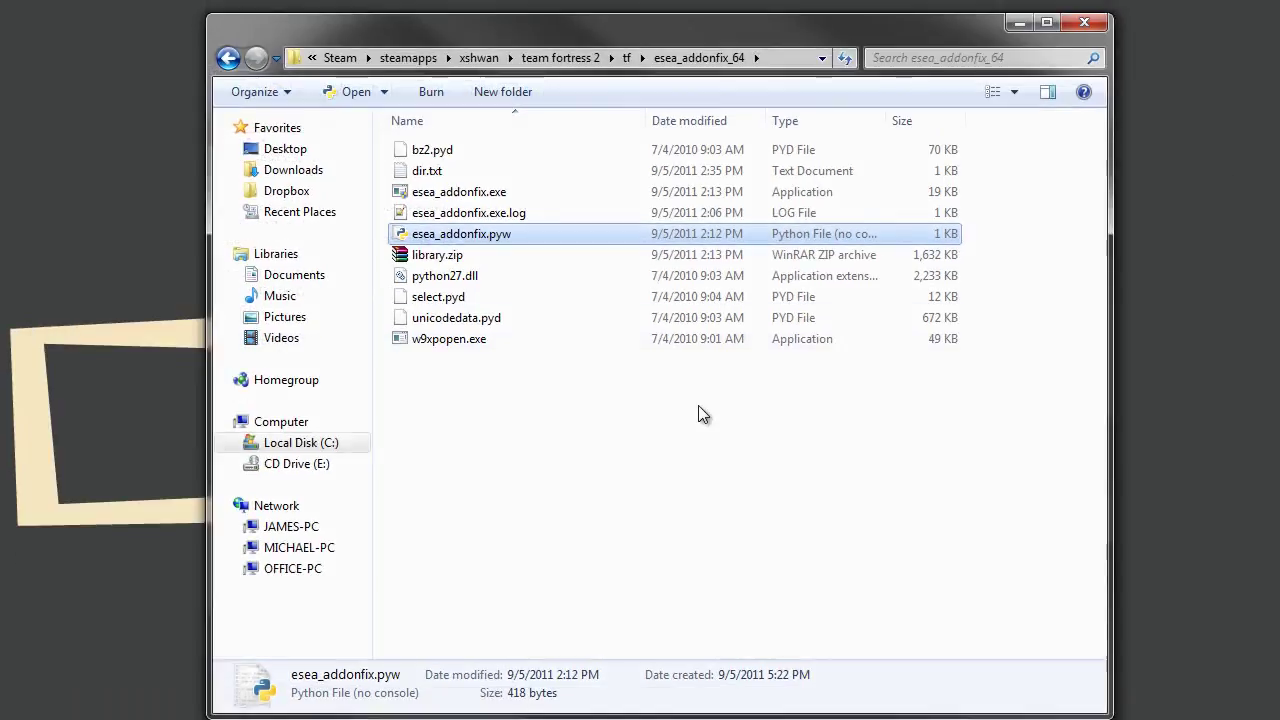
click(699, 406)
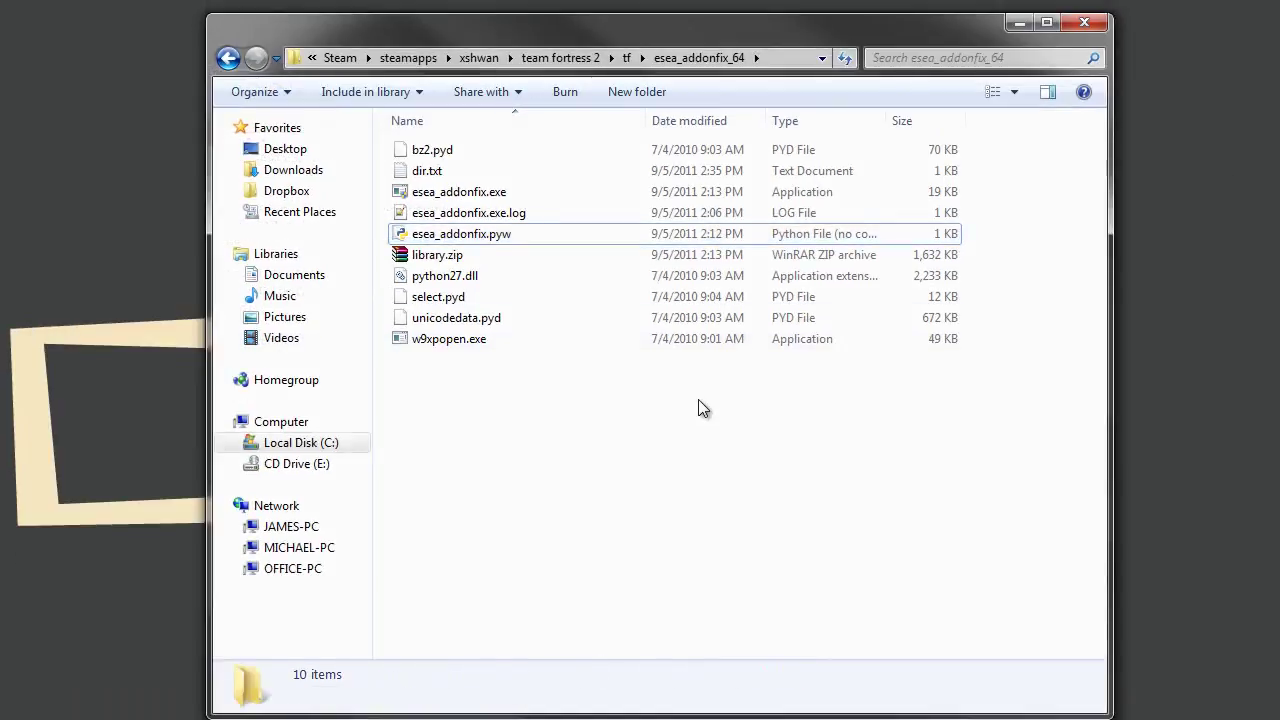